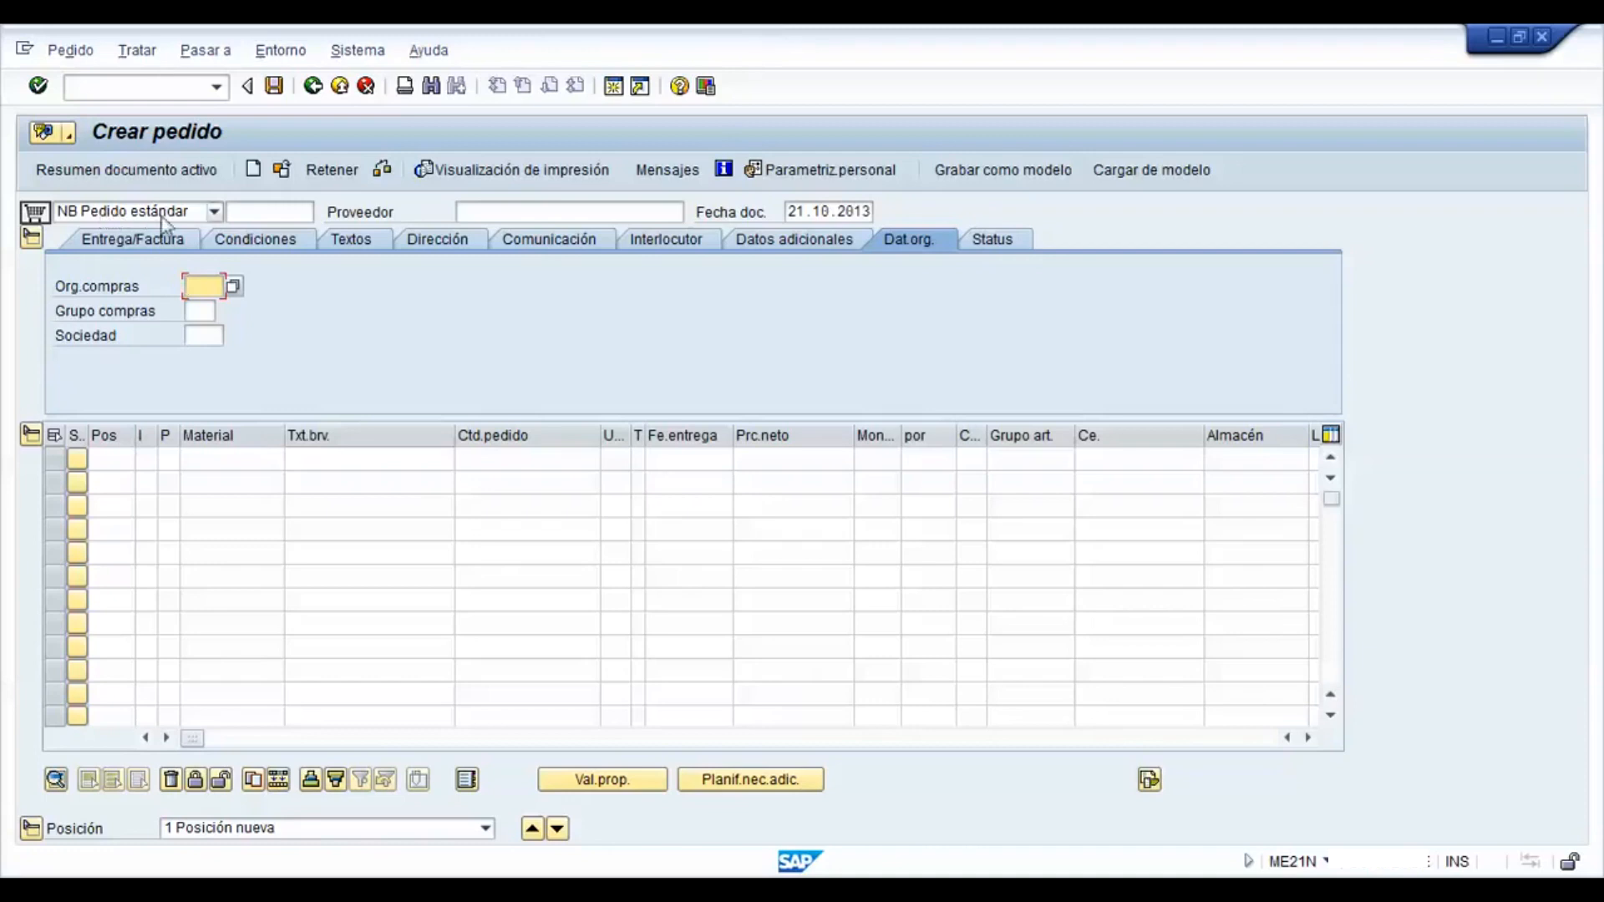
- Set the order type to UB Pedido de traslado and choose 1014 Naucalpan (Matriz) as the supplying plant
left_click(214, 213)
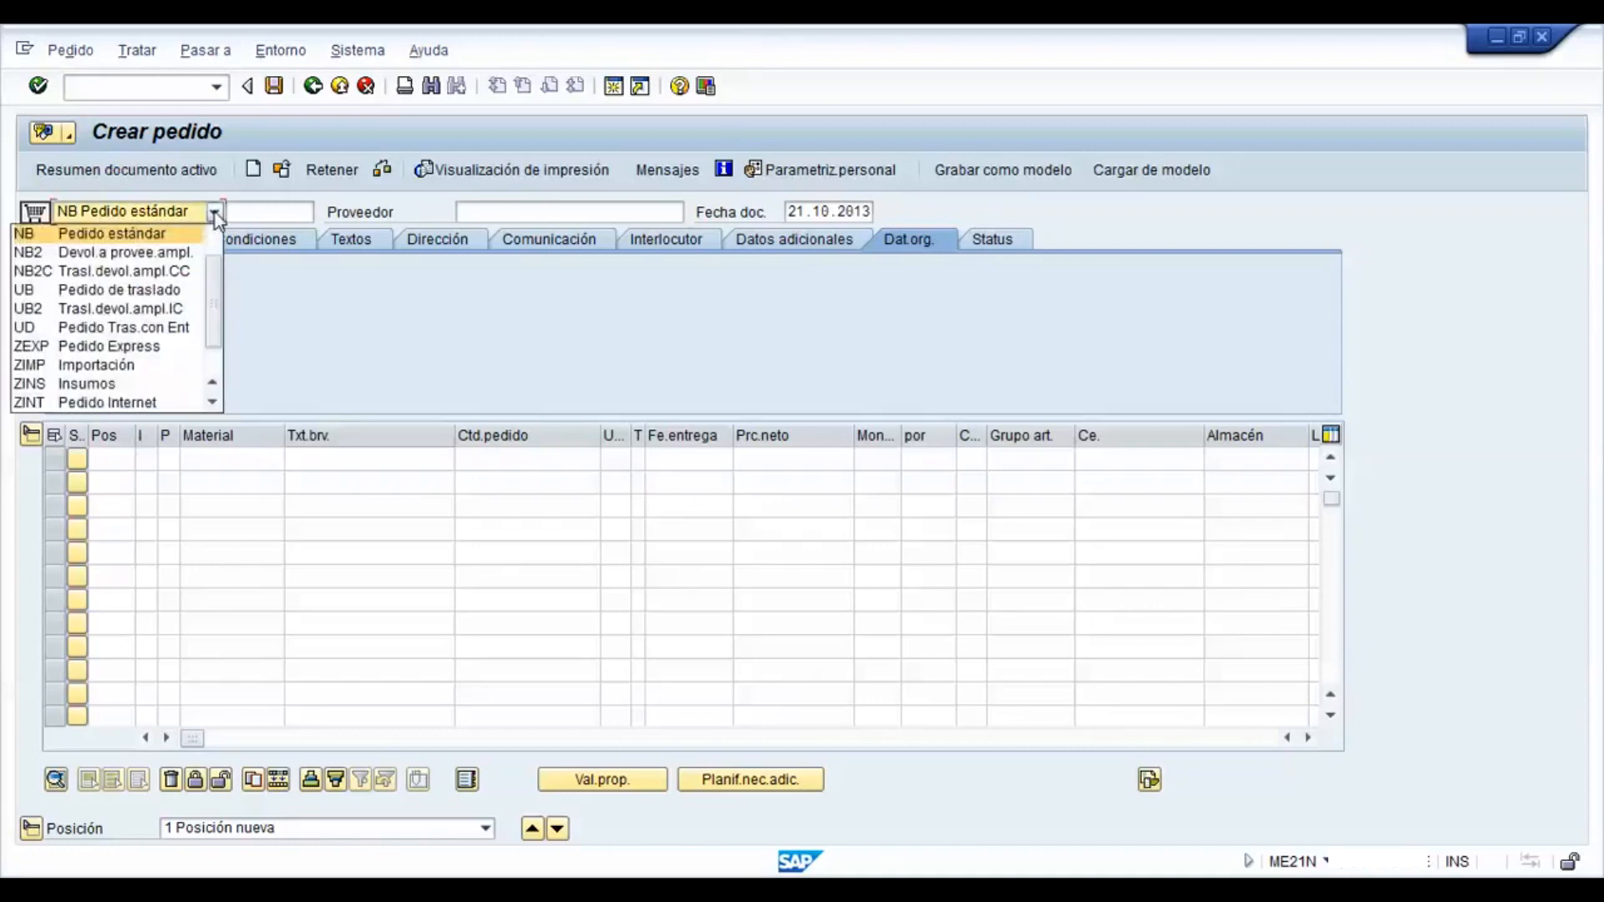
left_click(157, 294)
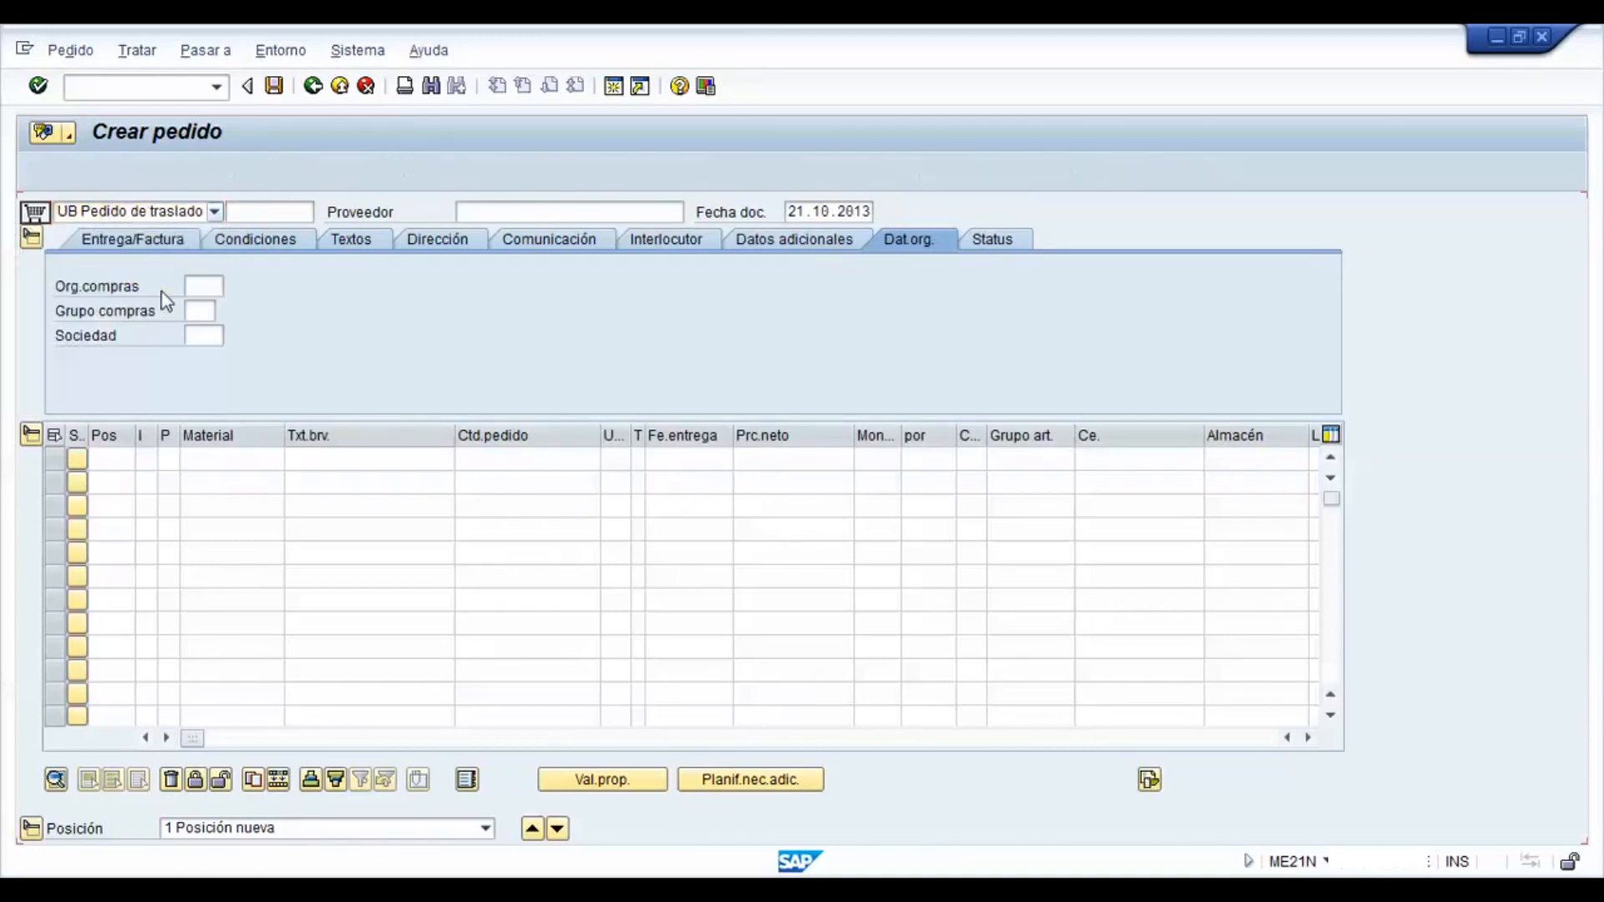
left_click(529, 216)
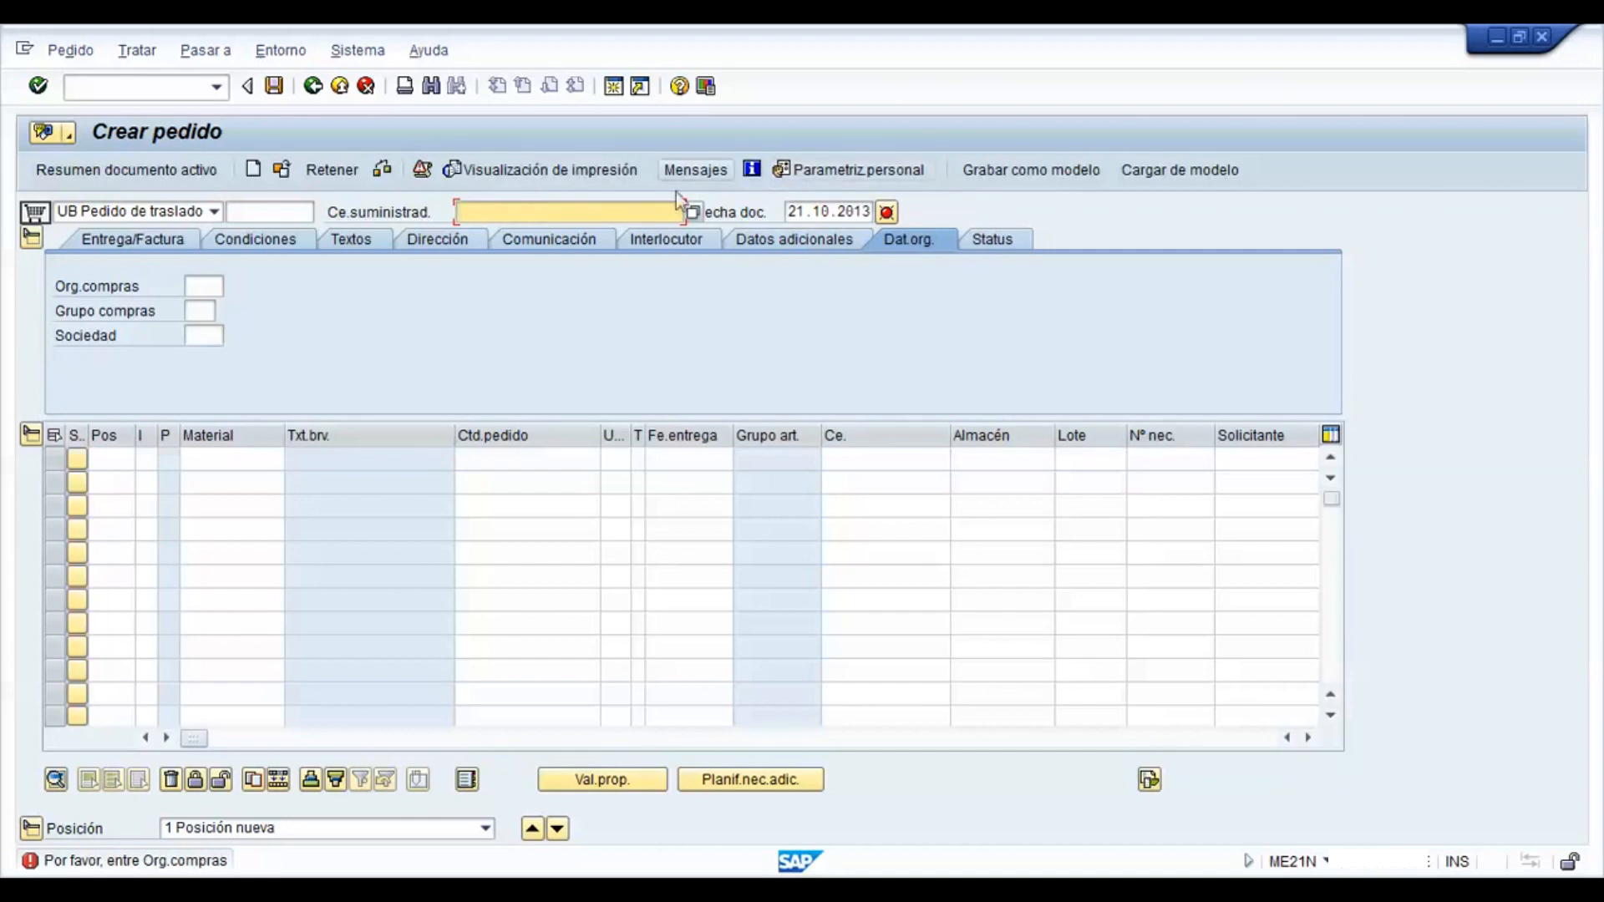
left_click(694, 212)
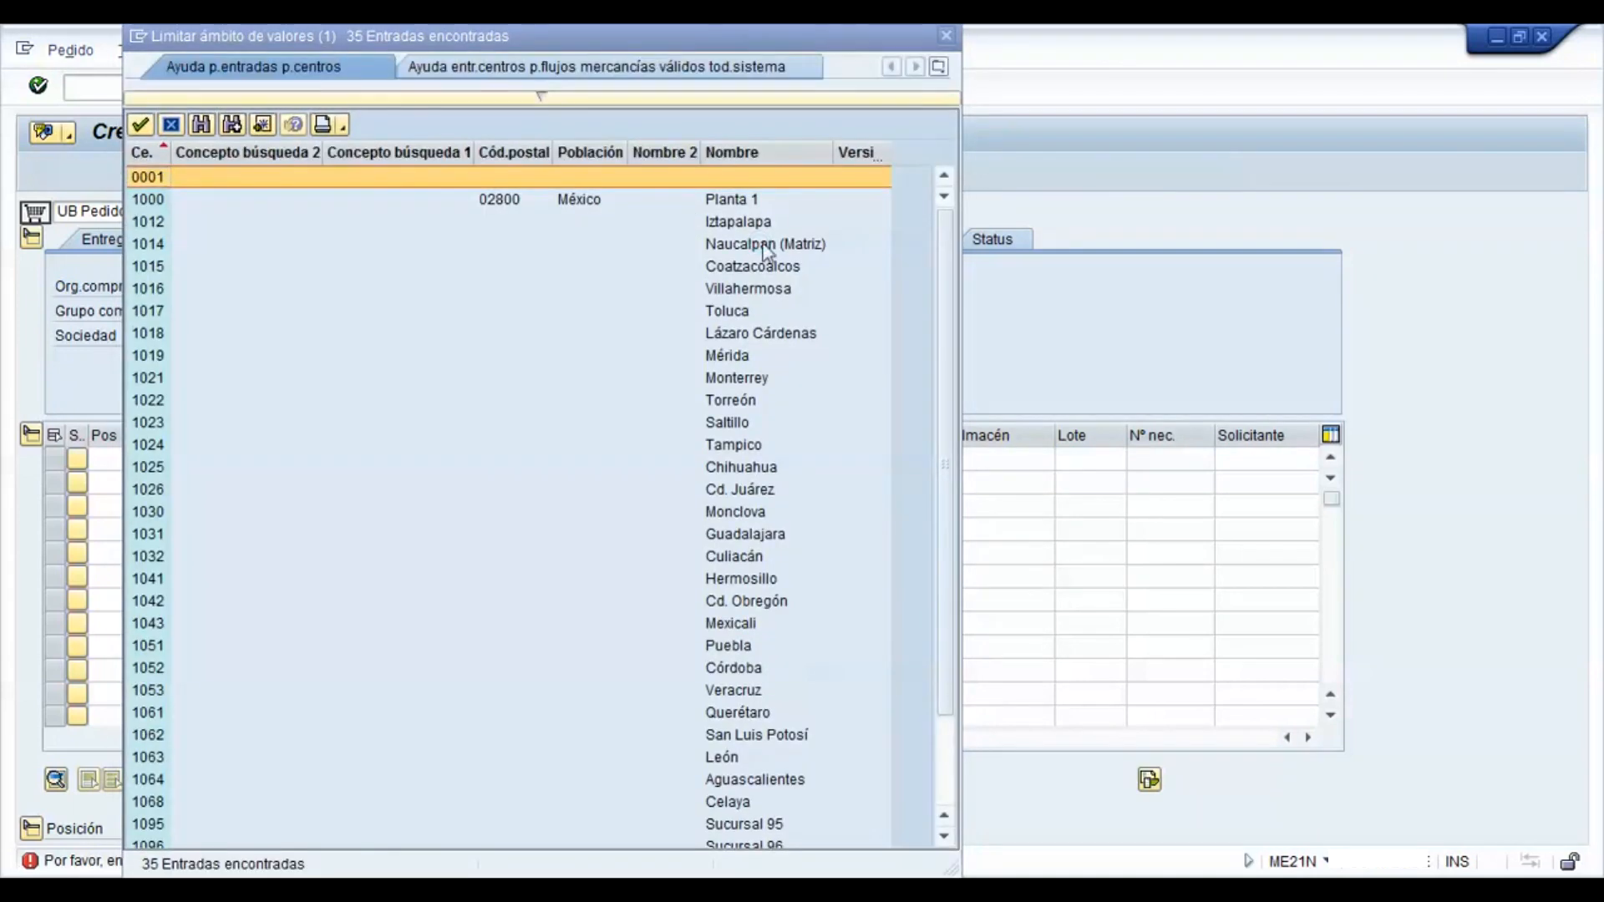
double_click(763, 247)
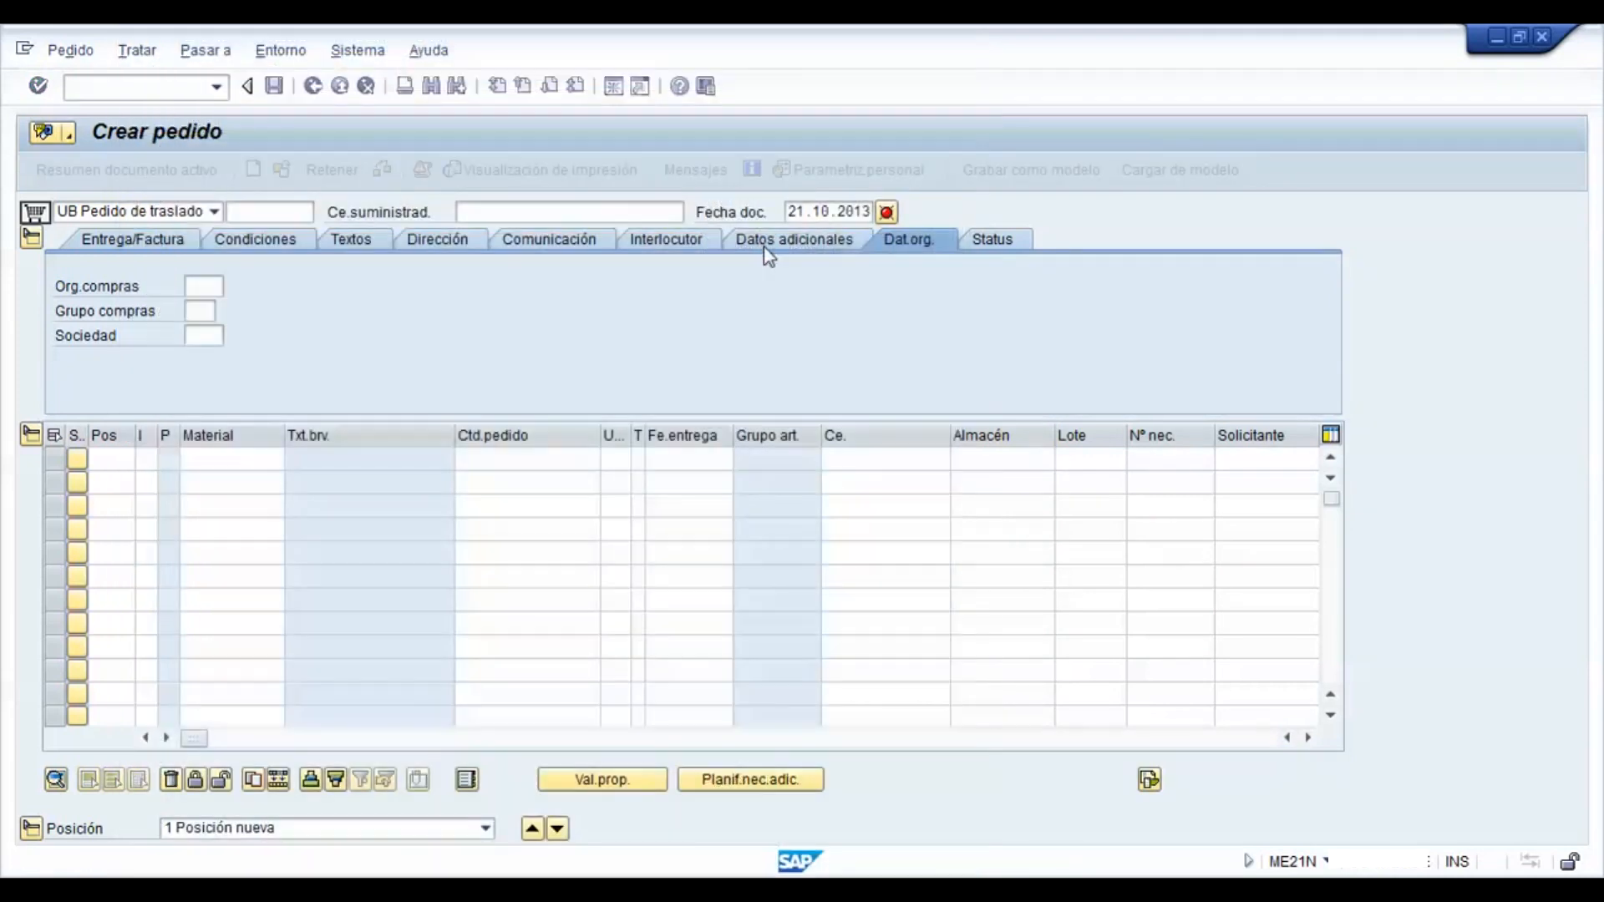
- Fill in the organizational data with purchasing organization CS00, purchasing group 1N1 Aluminio lamina and company code CSOM
left_click(204, 287)
left_click(233, 288)
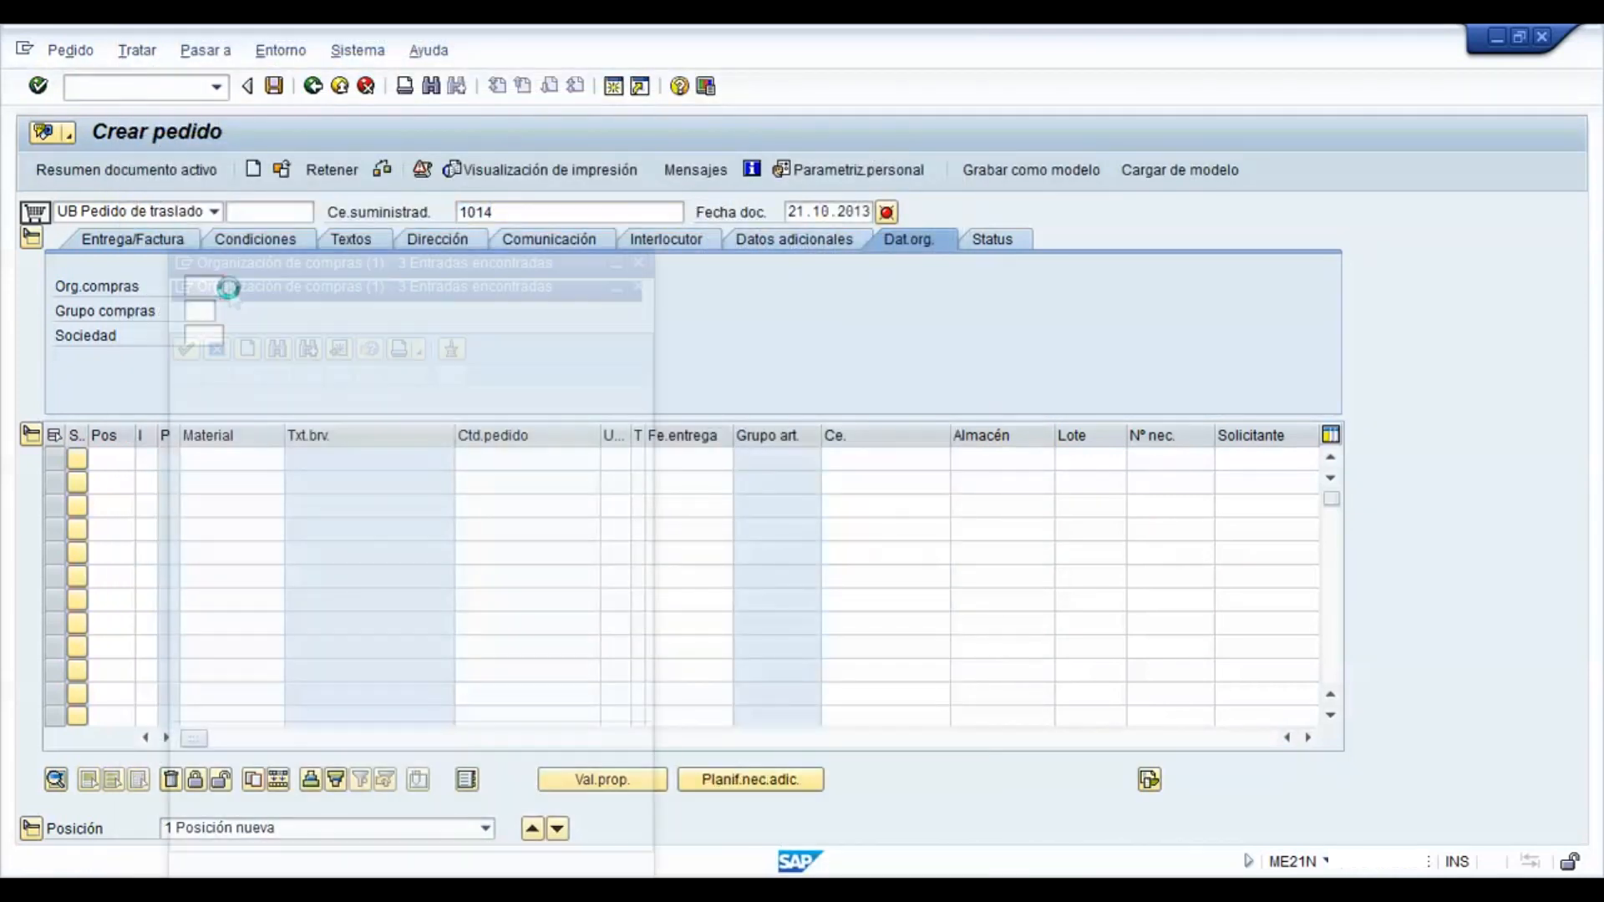
double_click(312, 452)
left_click(200, 311)
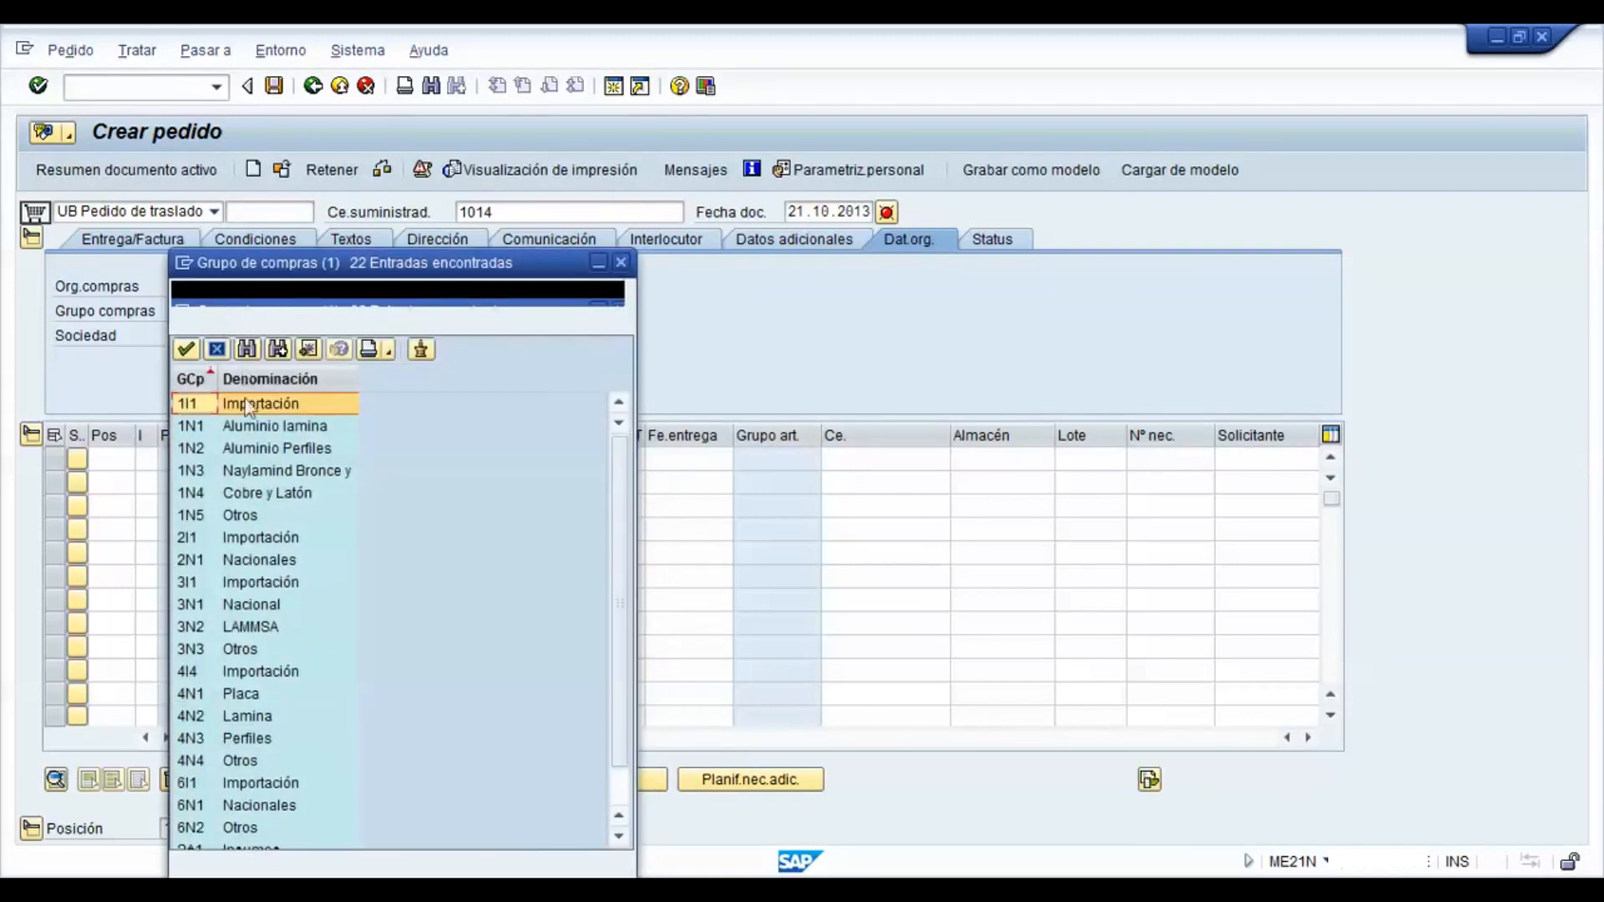
double_click(254, 432)
left_click(207, 335)
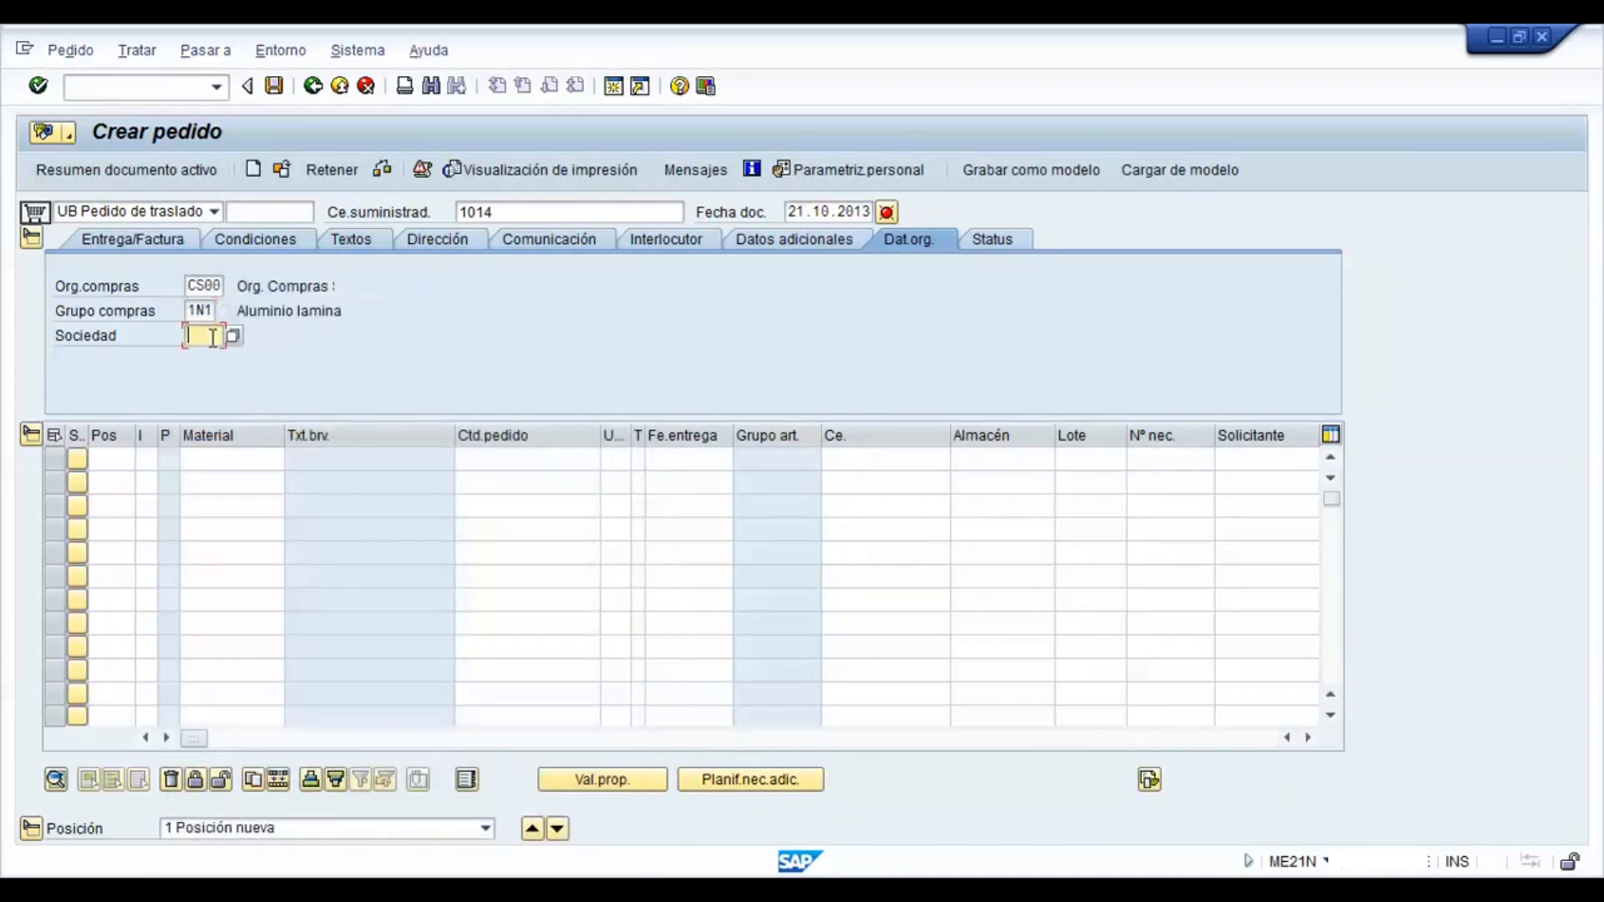
left_click(232, 336)
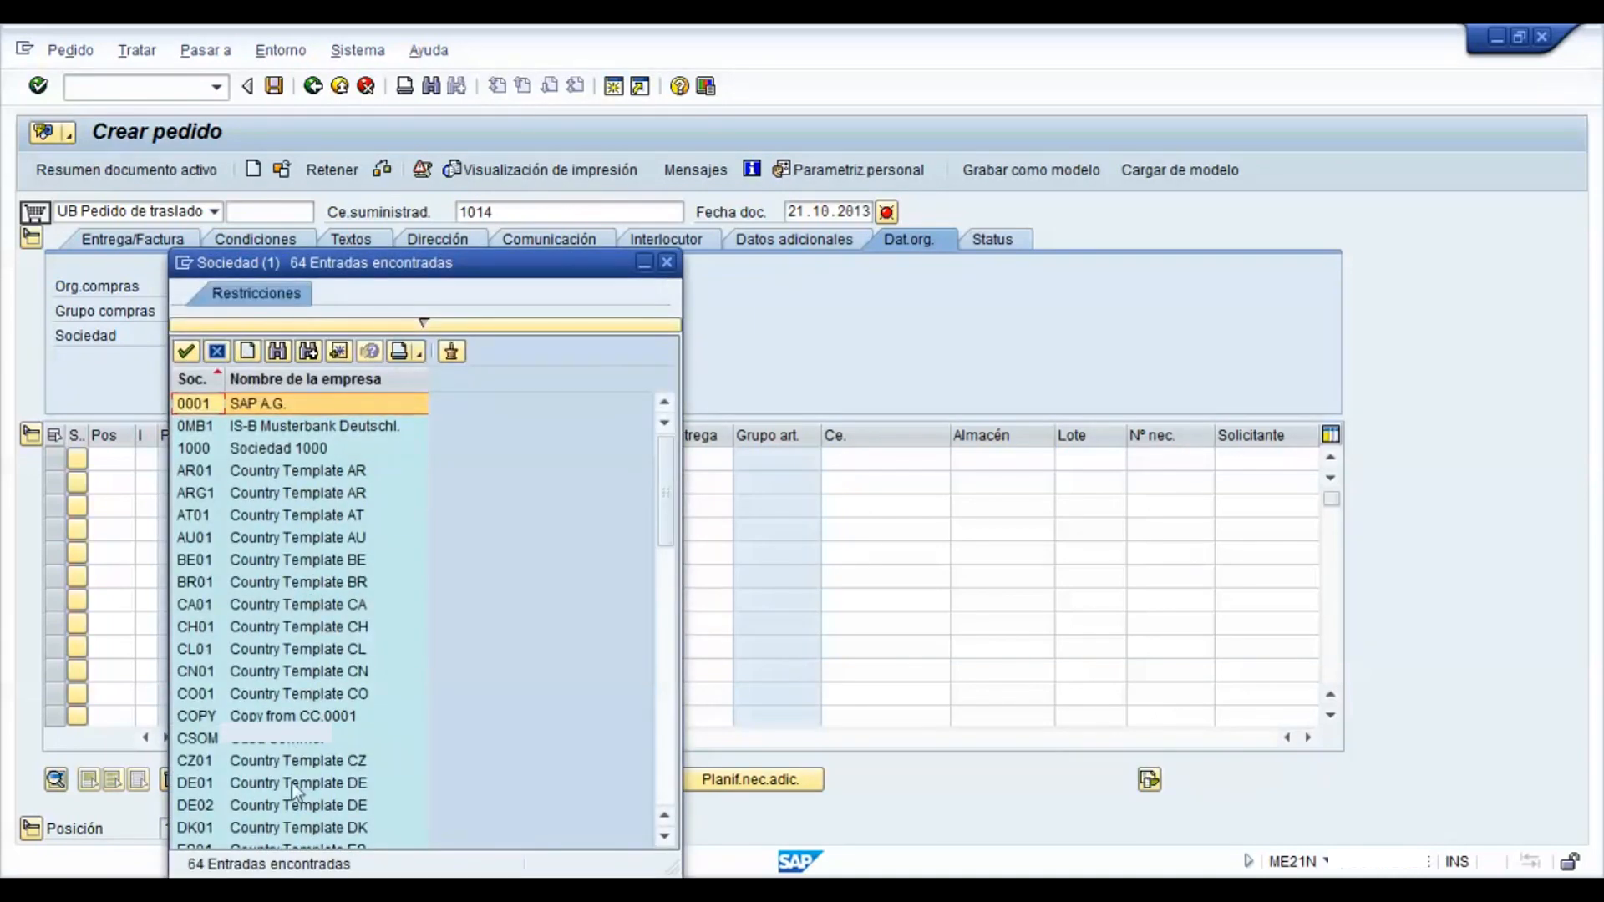
double_click(298, 739)
- Search all materials with * and enter material 200000000 in the first order item
left_click(259, 464)
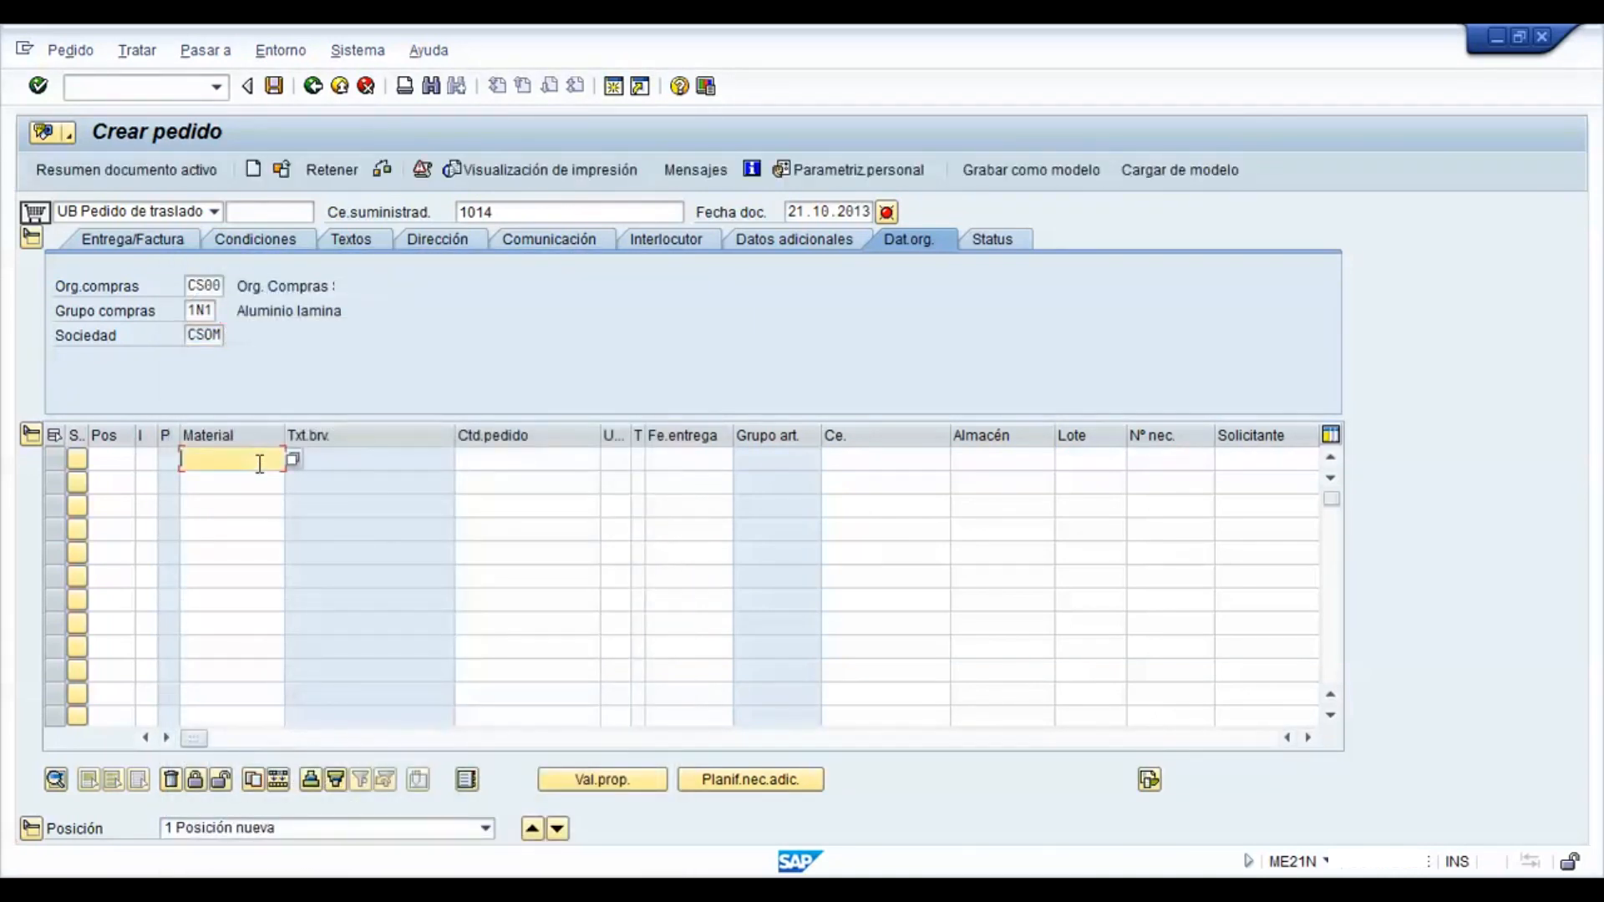
left_click(294, 461)
type("*")
key("Return")
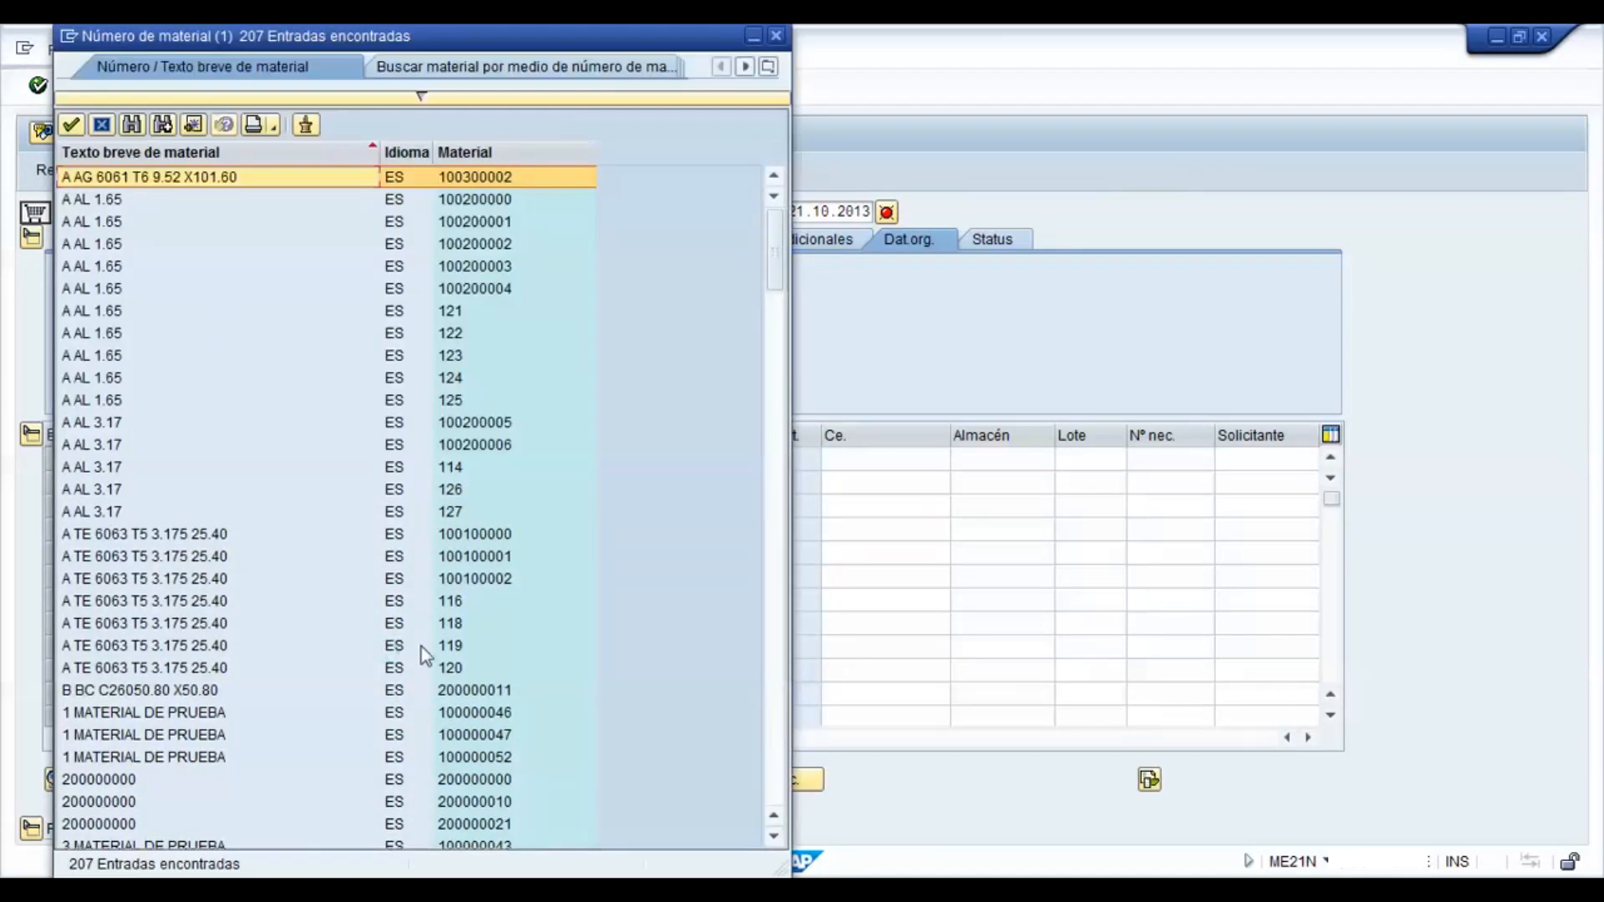
double_click(491, 784)
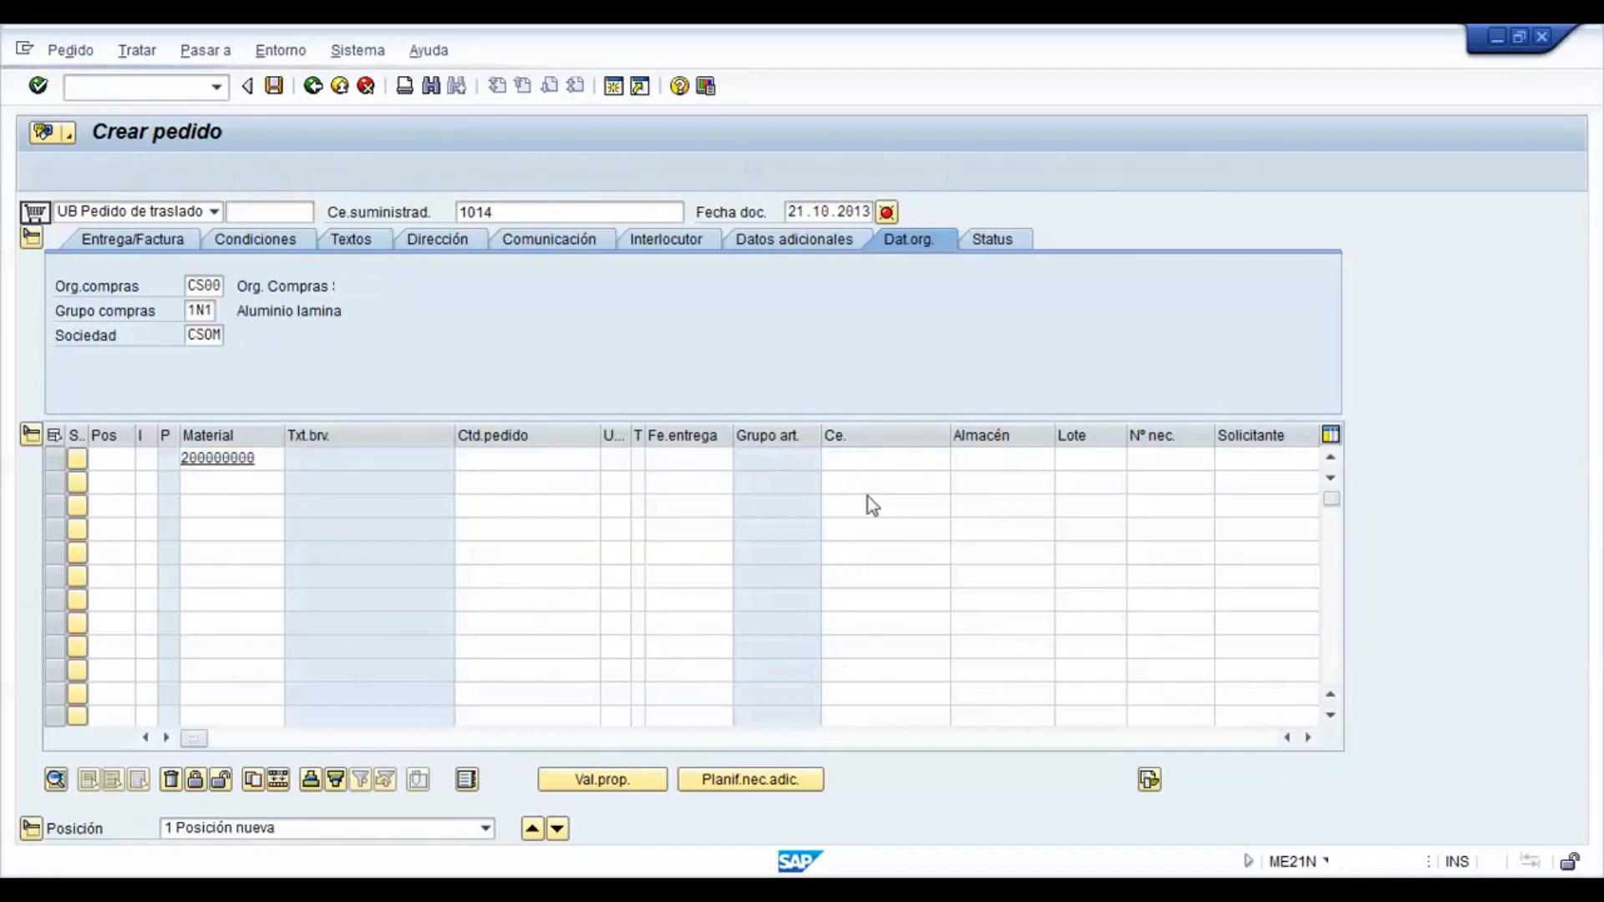
key("Return")
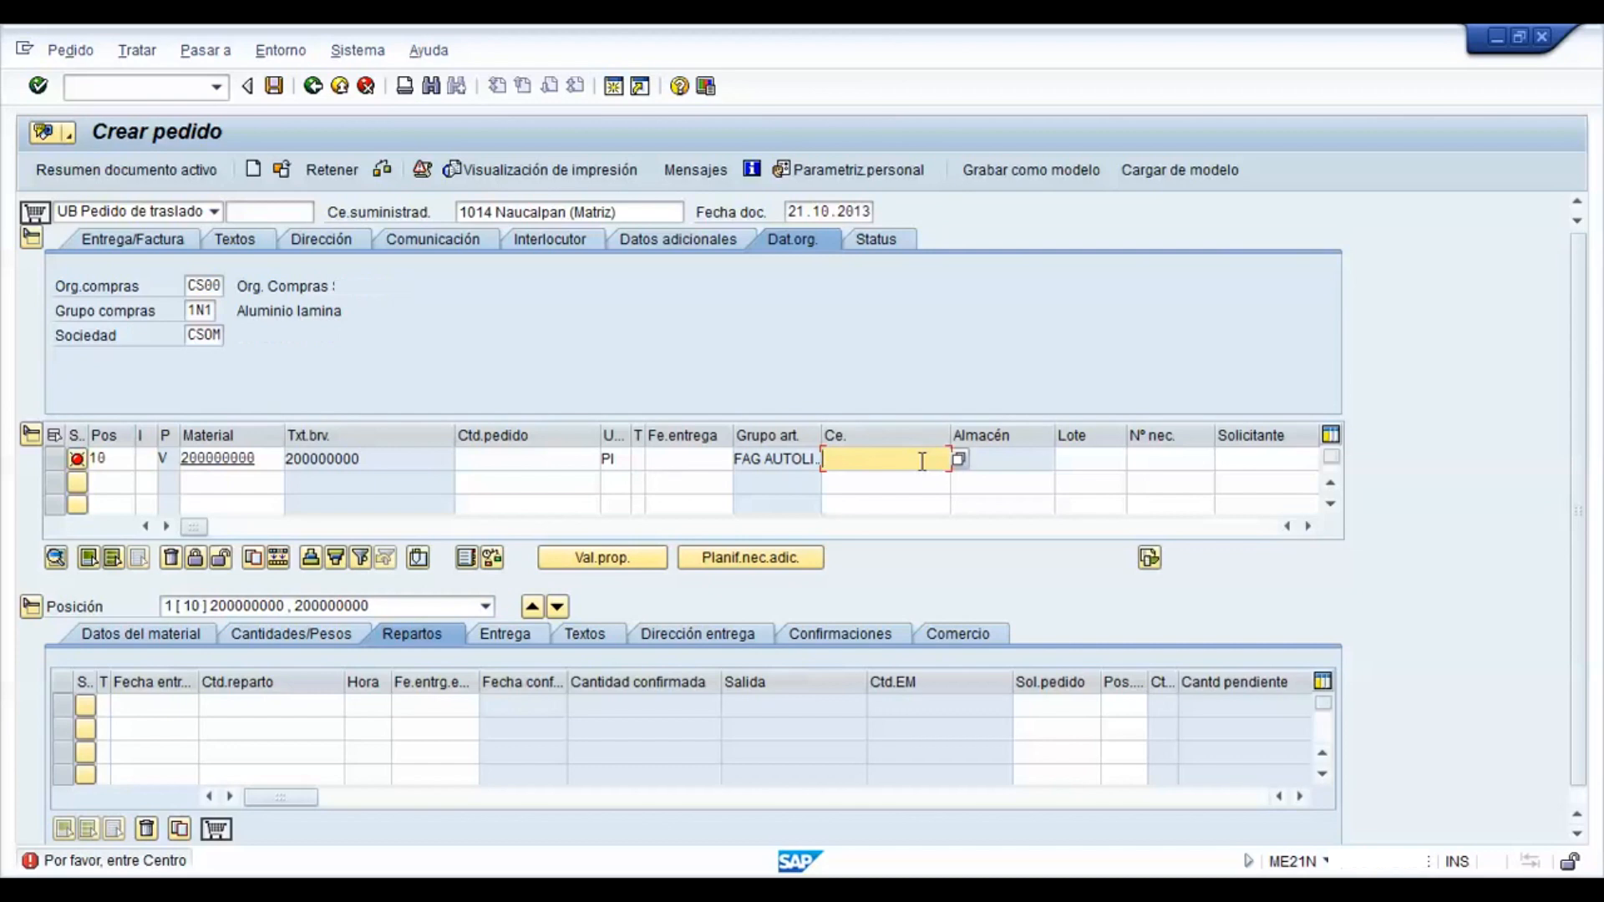
- Set the item's receiving plant to 1026 Cd. Juárez and its order quantity to 100
left_click(958, 459)
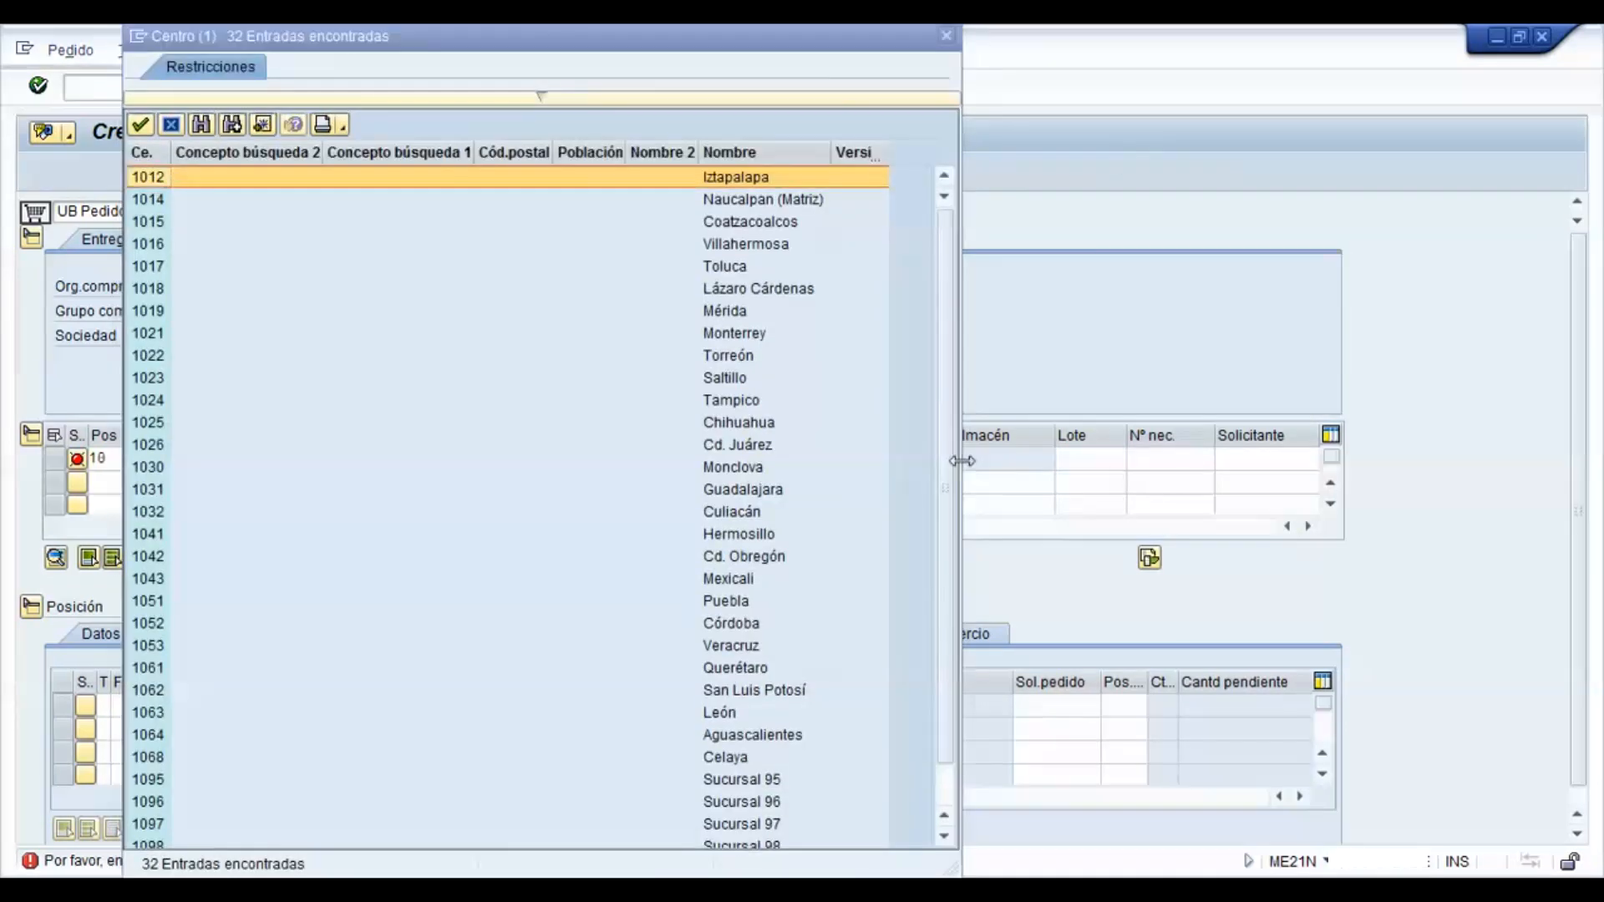
double_click(760, 451)
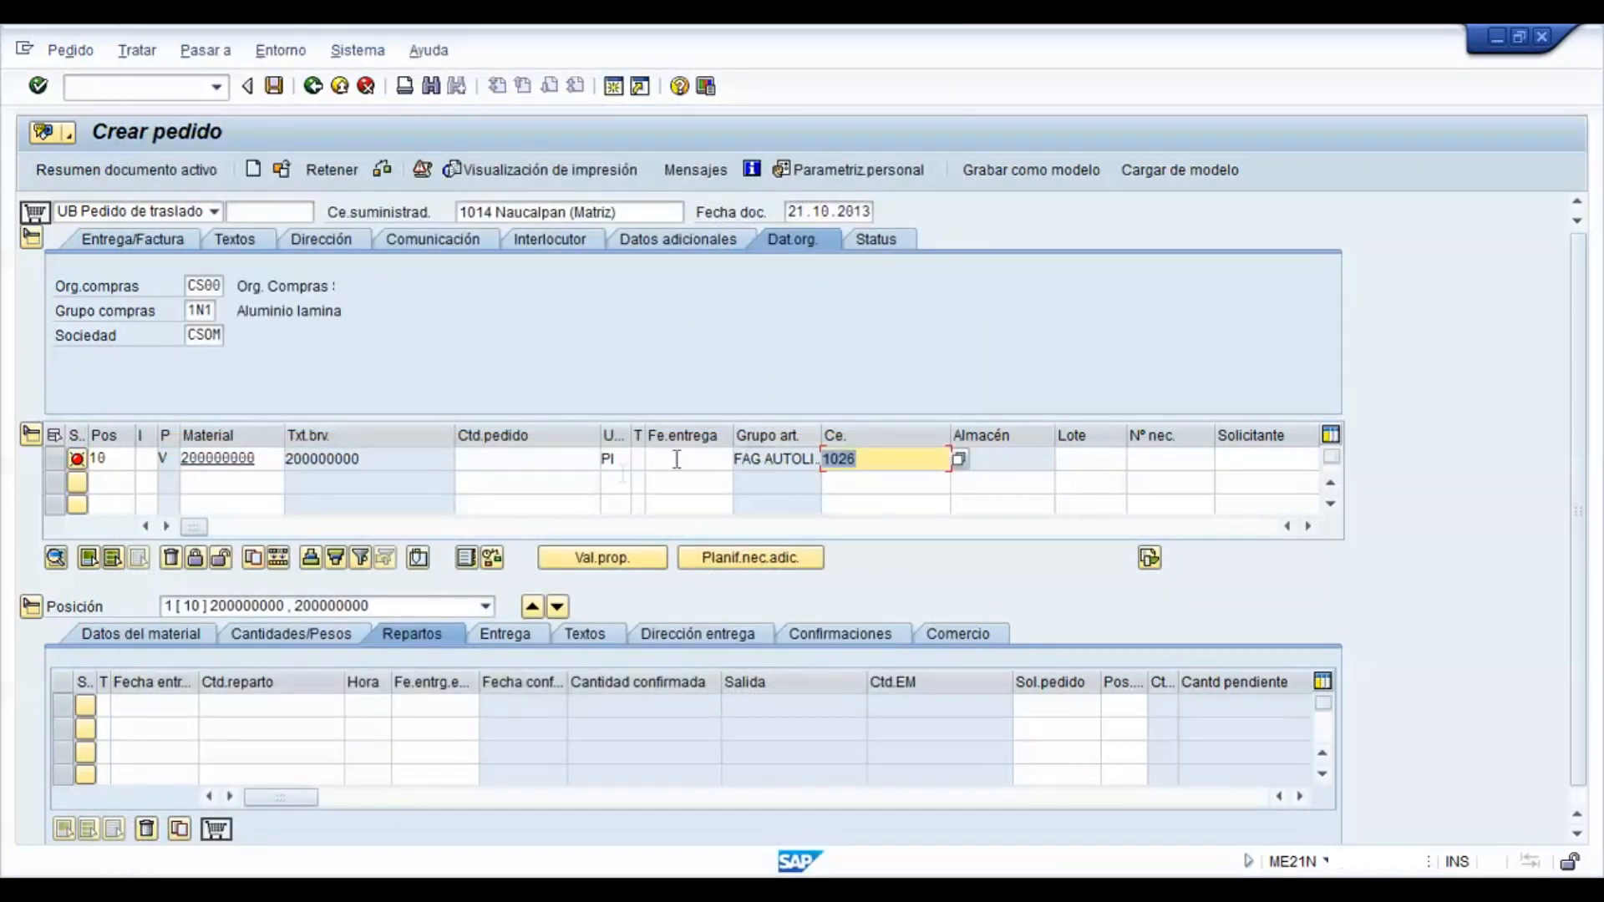
left_click(583, 461)
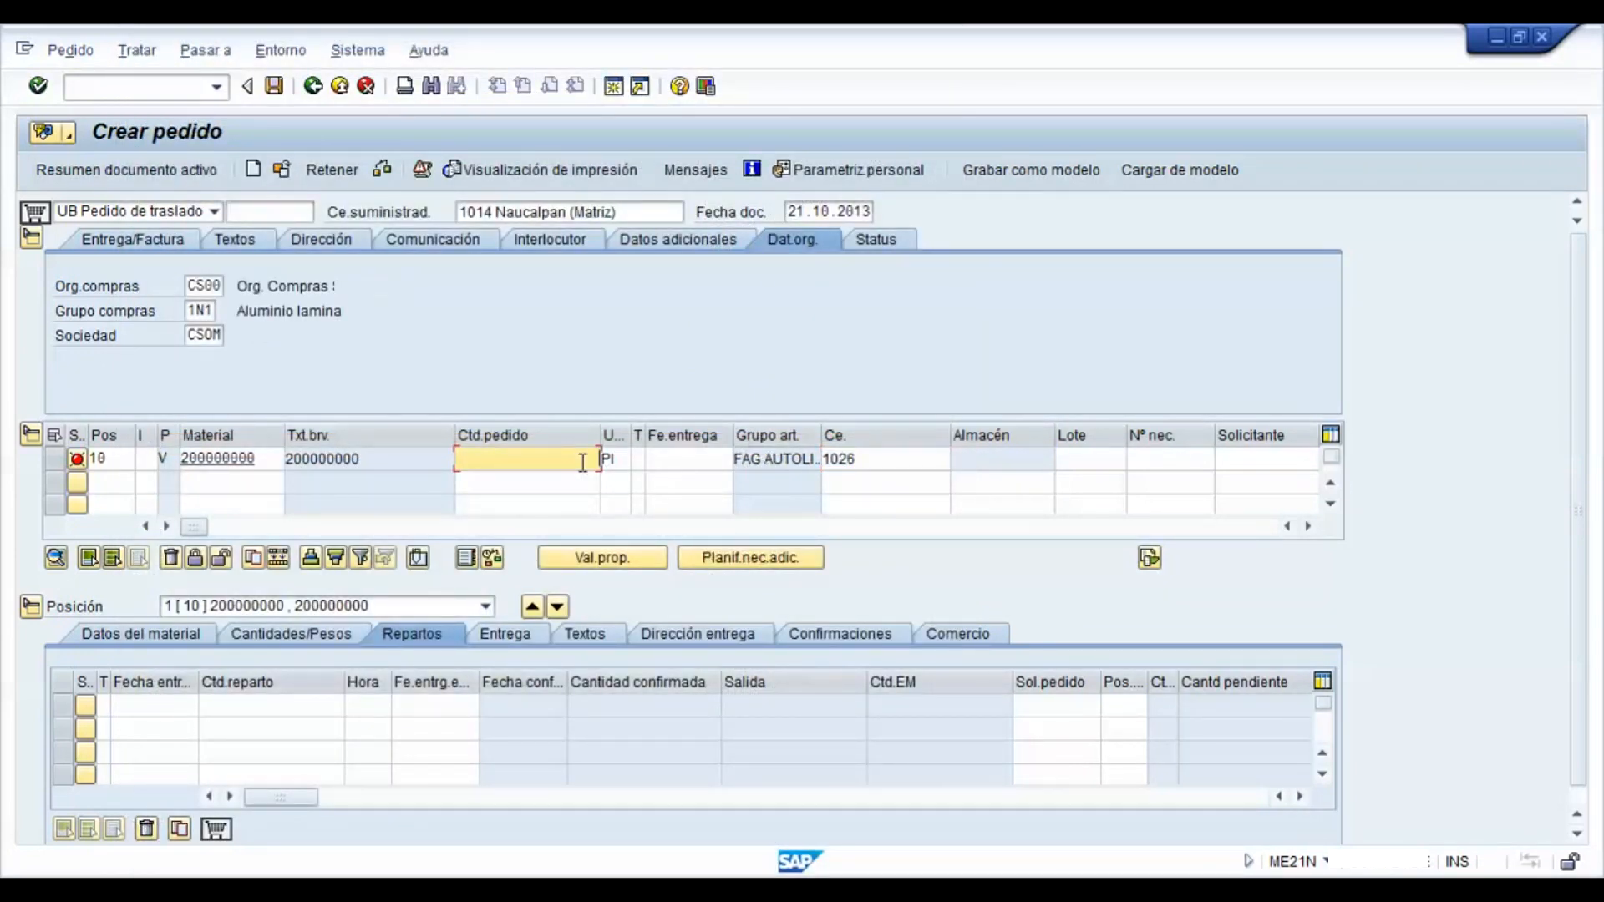
type("100")
key("Return")
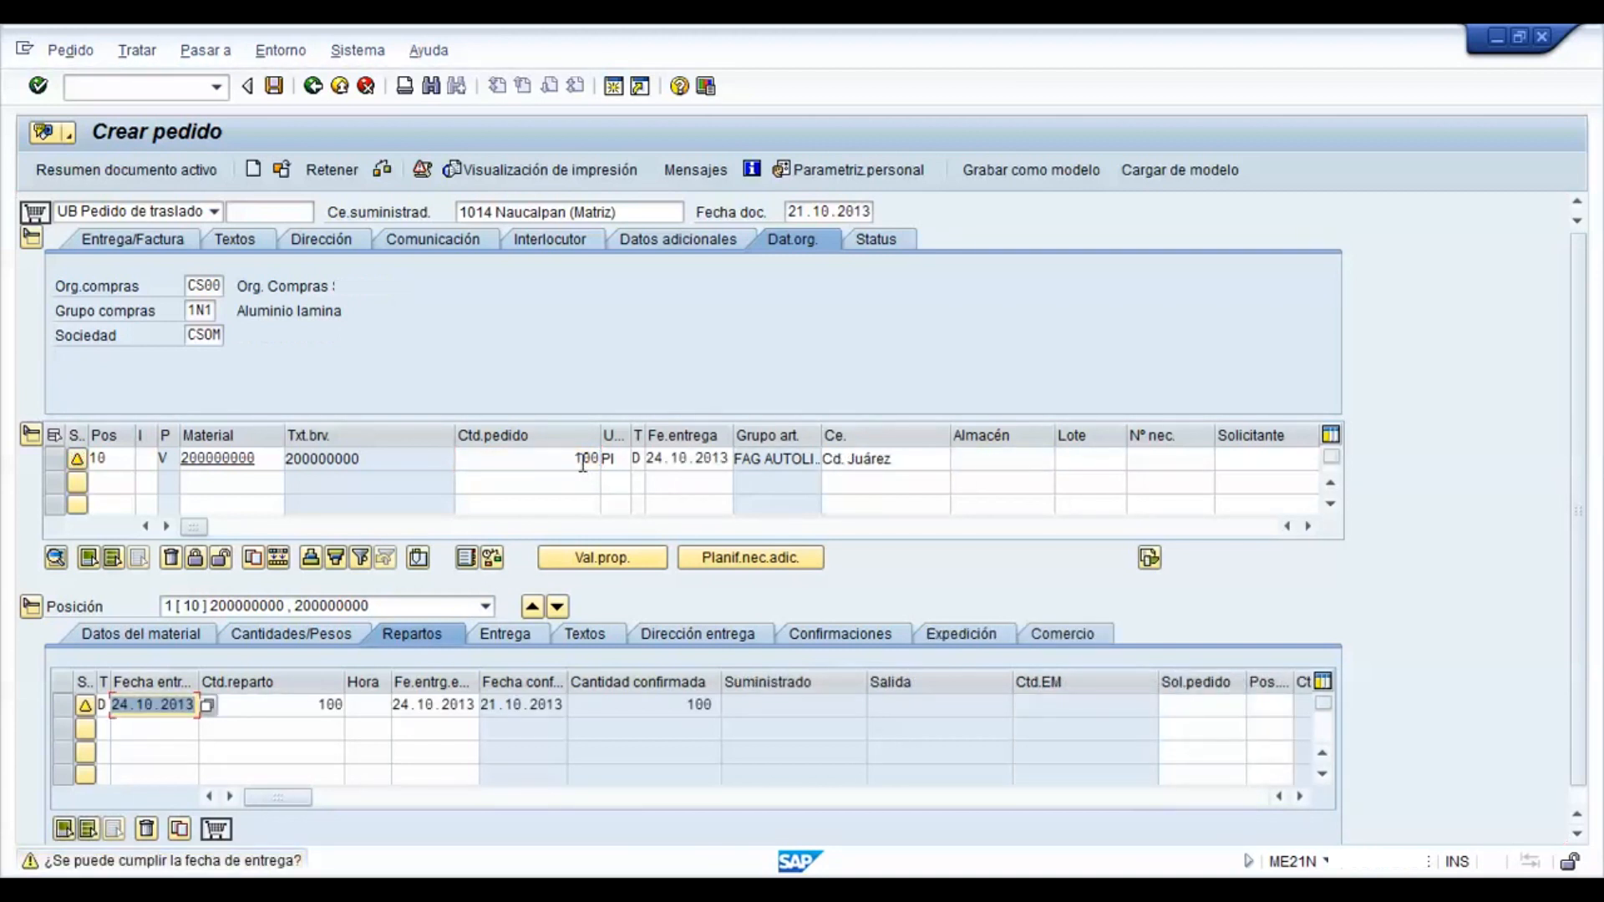
- Check the transfer order and save it
left_click(383, 170)
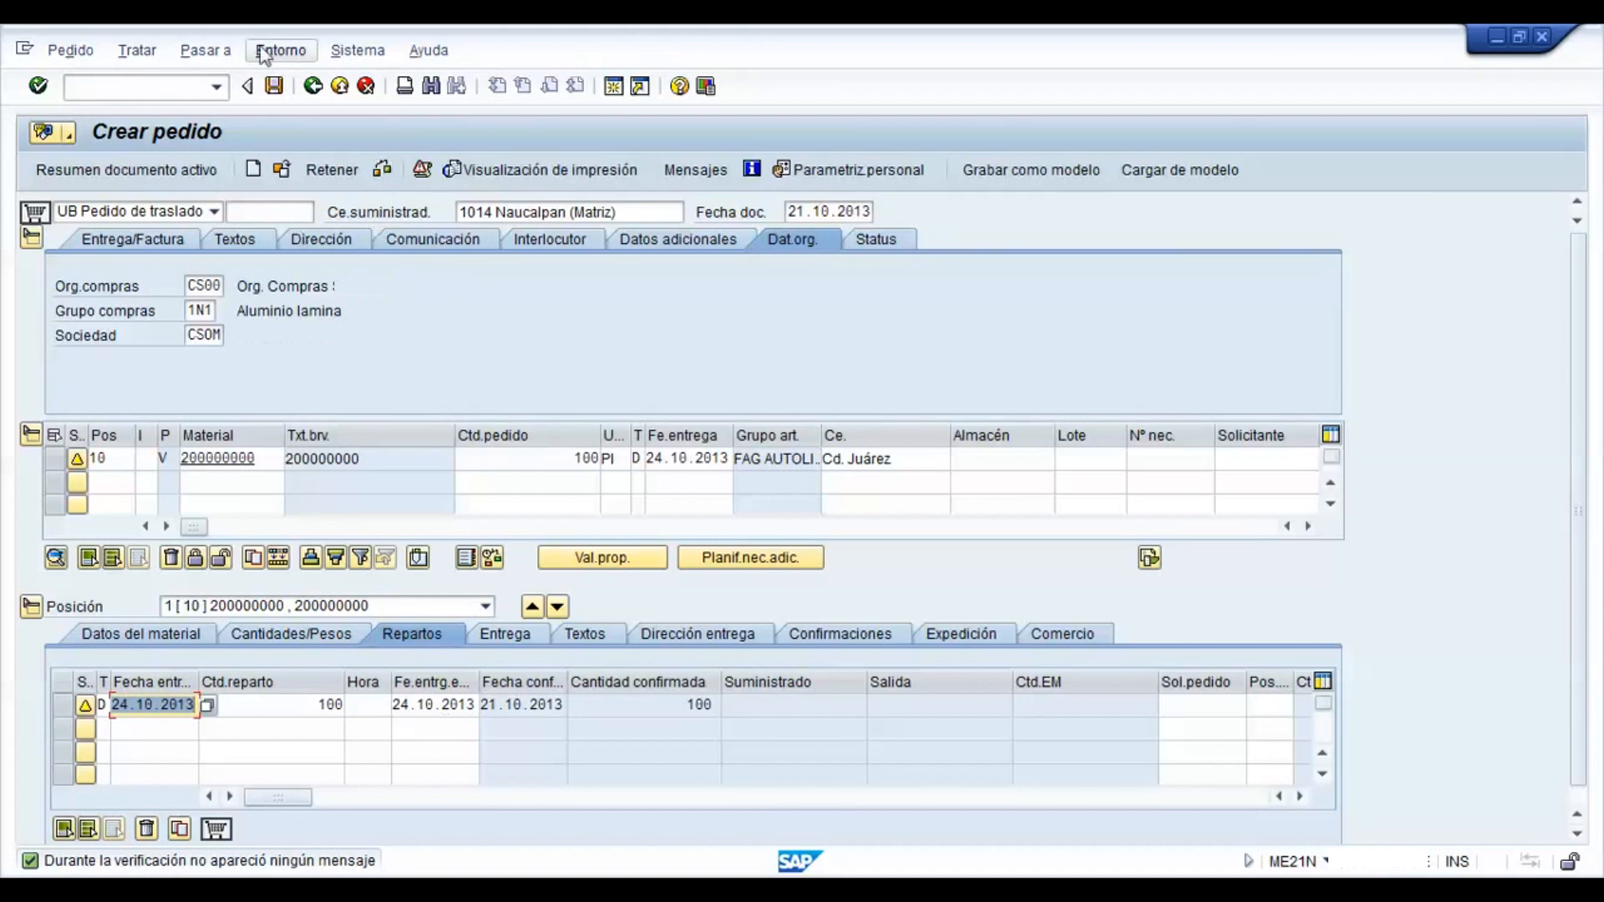
left_click(274, 86)
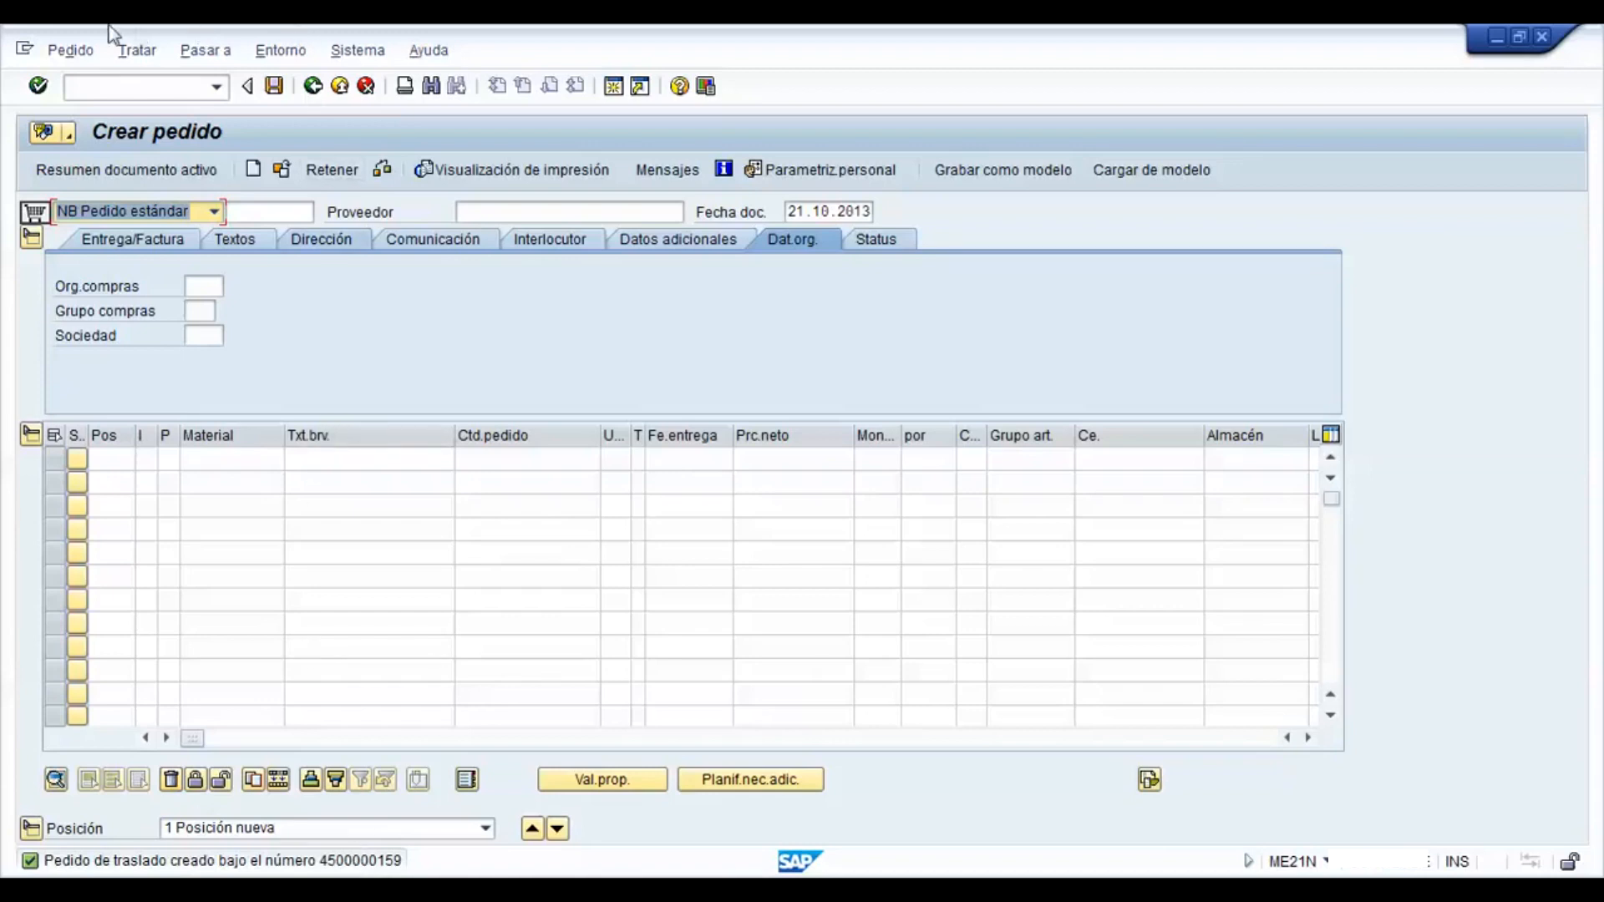
- Show the document overview and adopt the first purchase requisition in the list into the new order
left_click(114, 181)
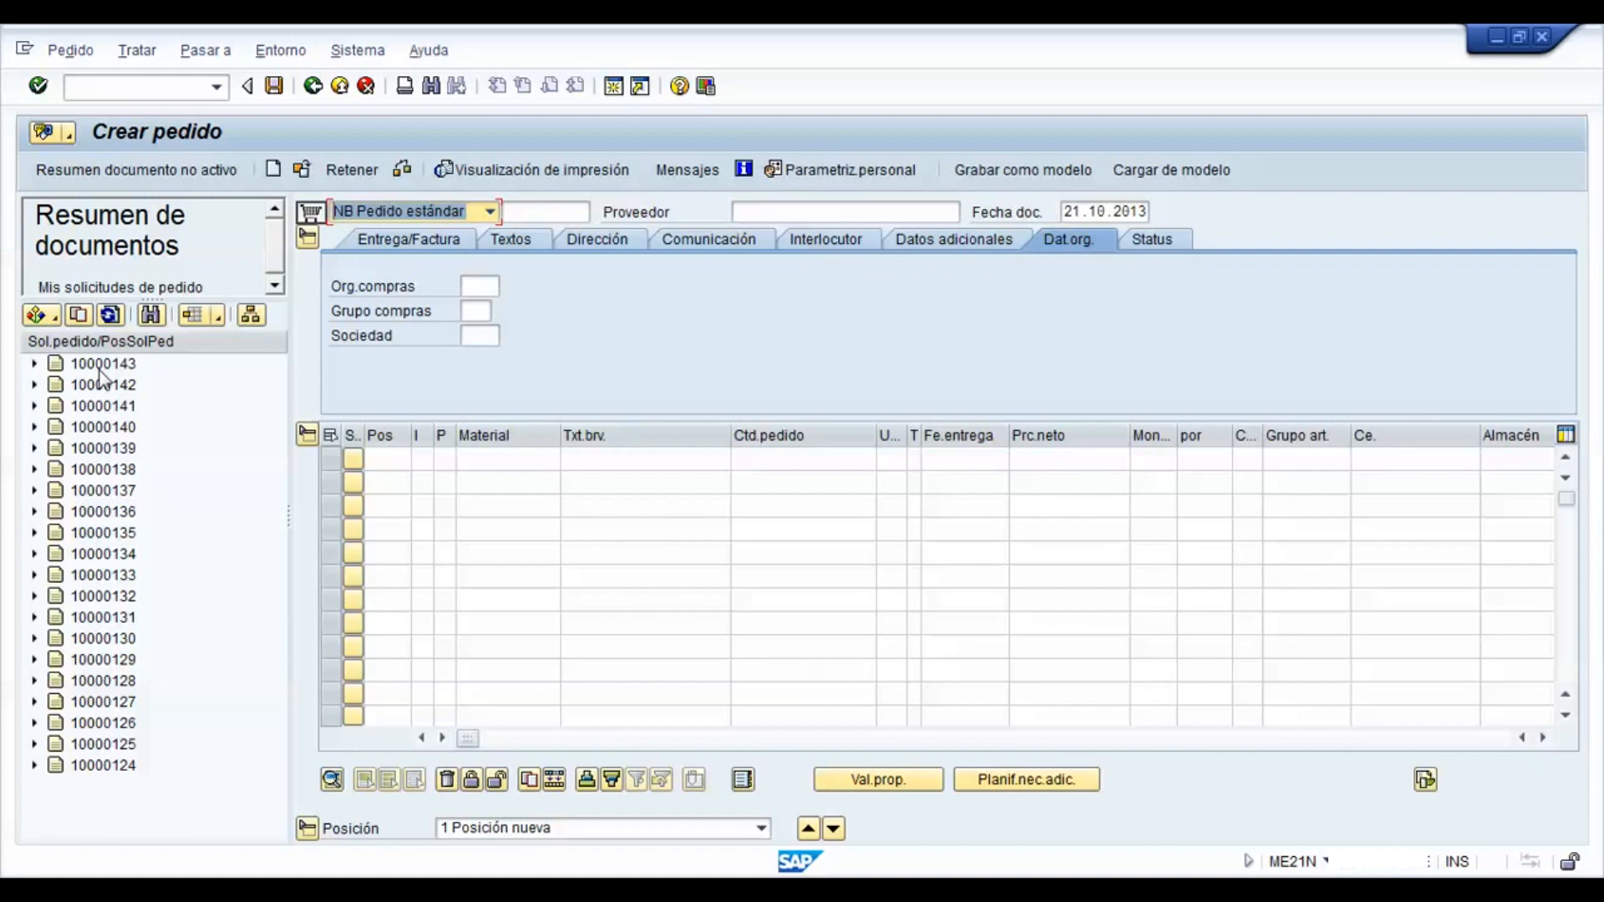
left_click(53, 367)
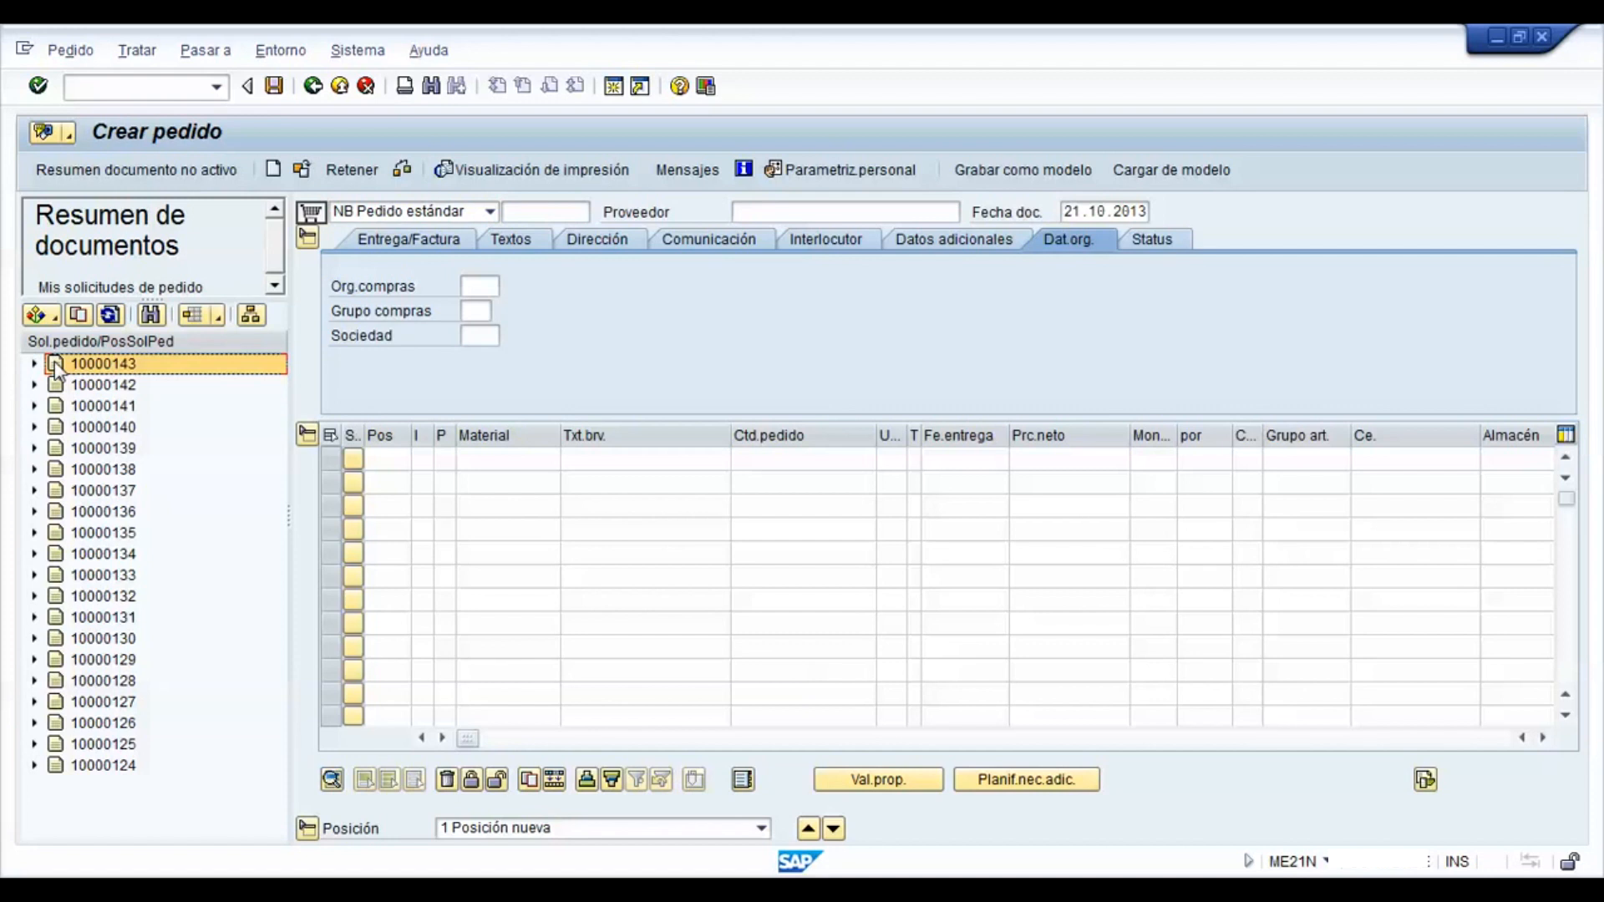
left_click_drag(55, 367, 330, 224)
left_click_drag(314, 210, 314, 211)
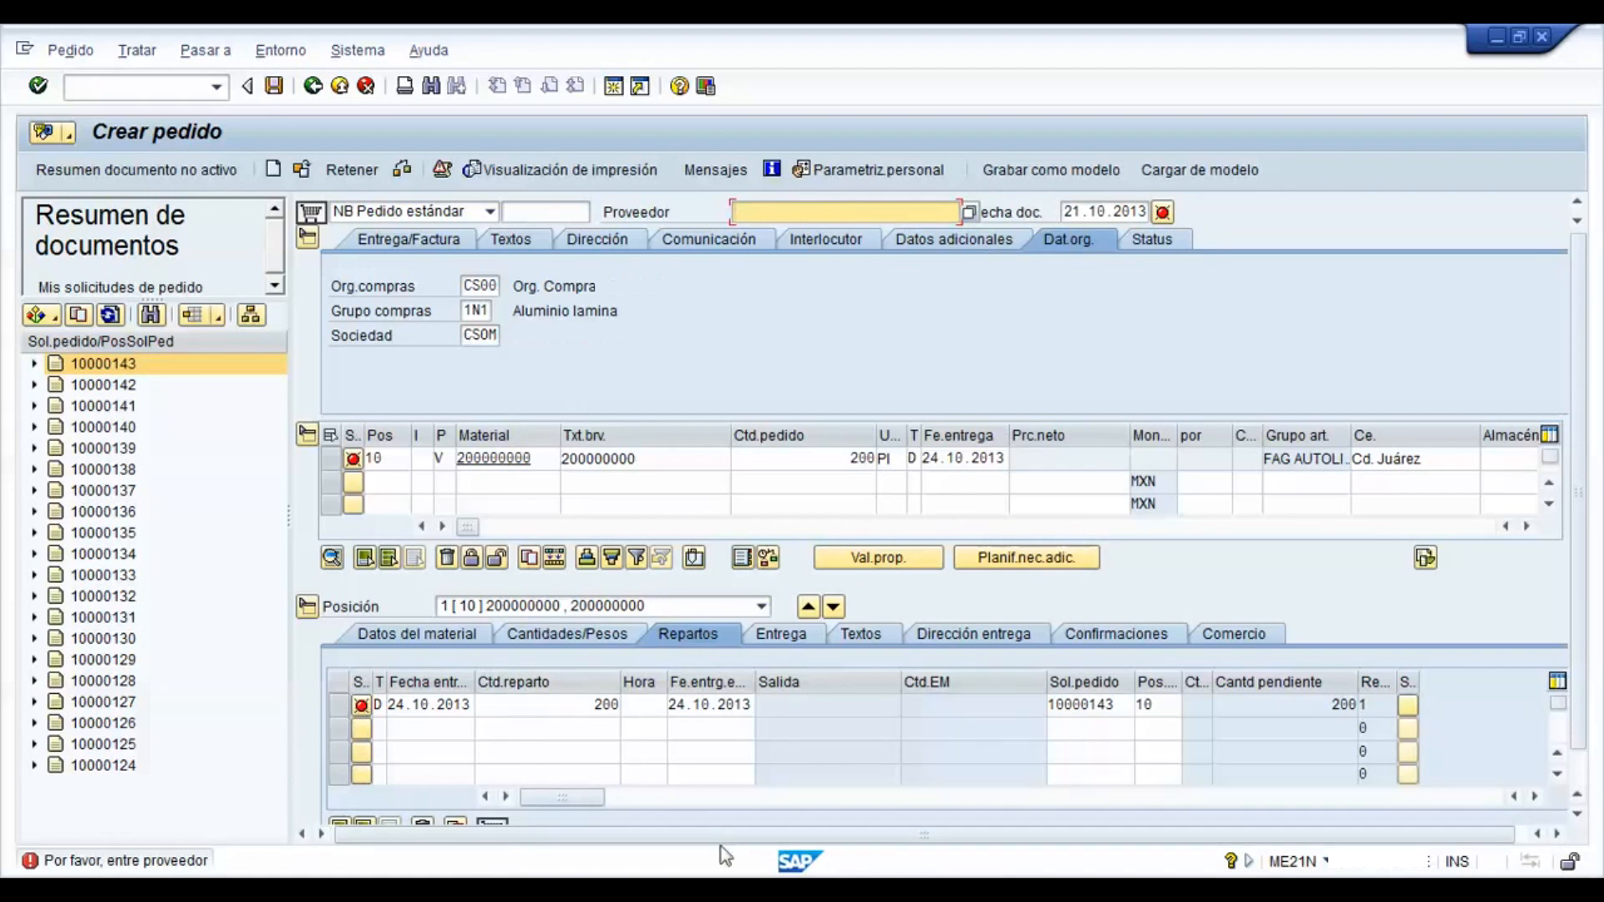
- Change the order type to UB Pedido de traslado with supplying plant 1014 Naucalpan (Matriz), then save the order and leave the transaction
left_click(491, 214)
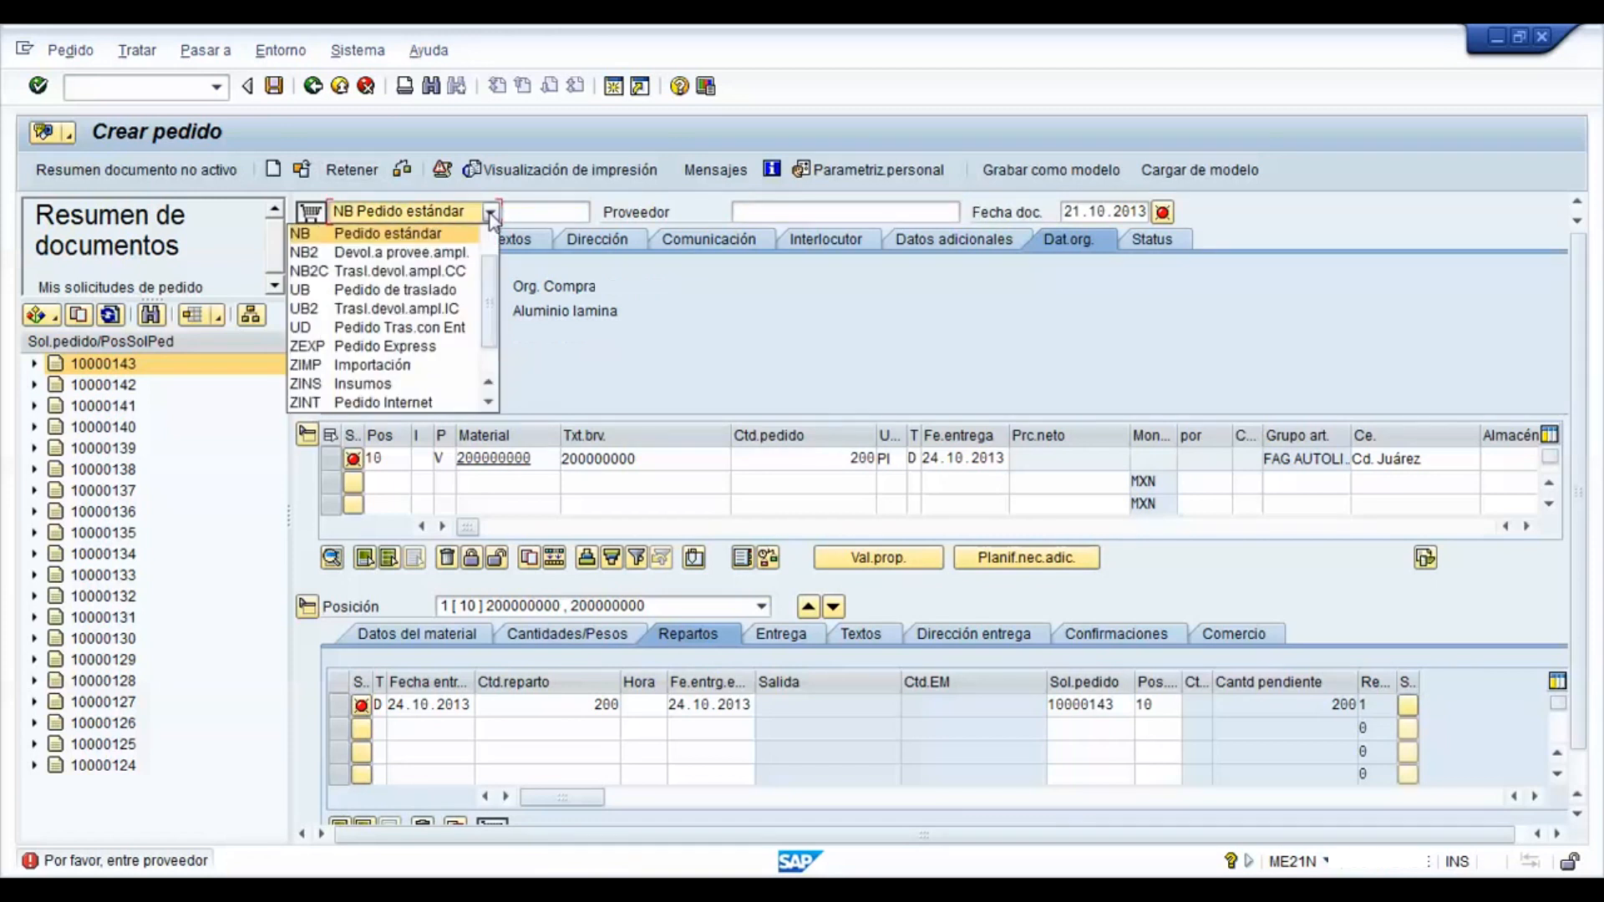
left_click(404, 302)
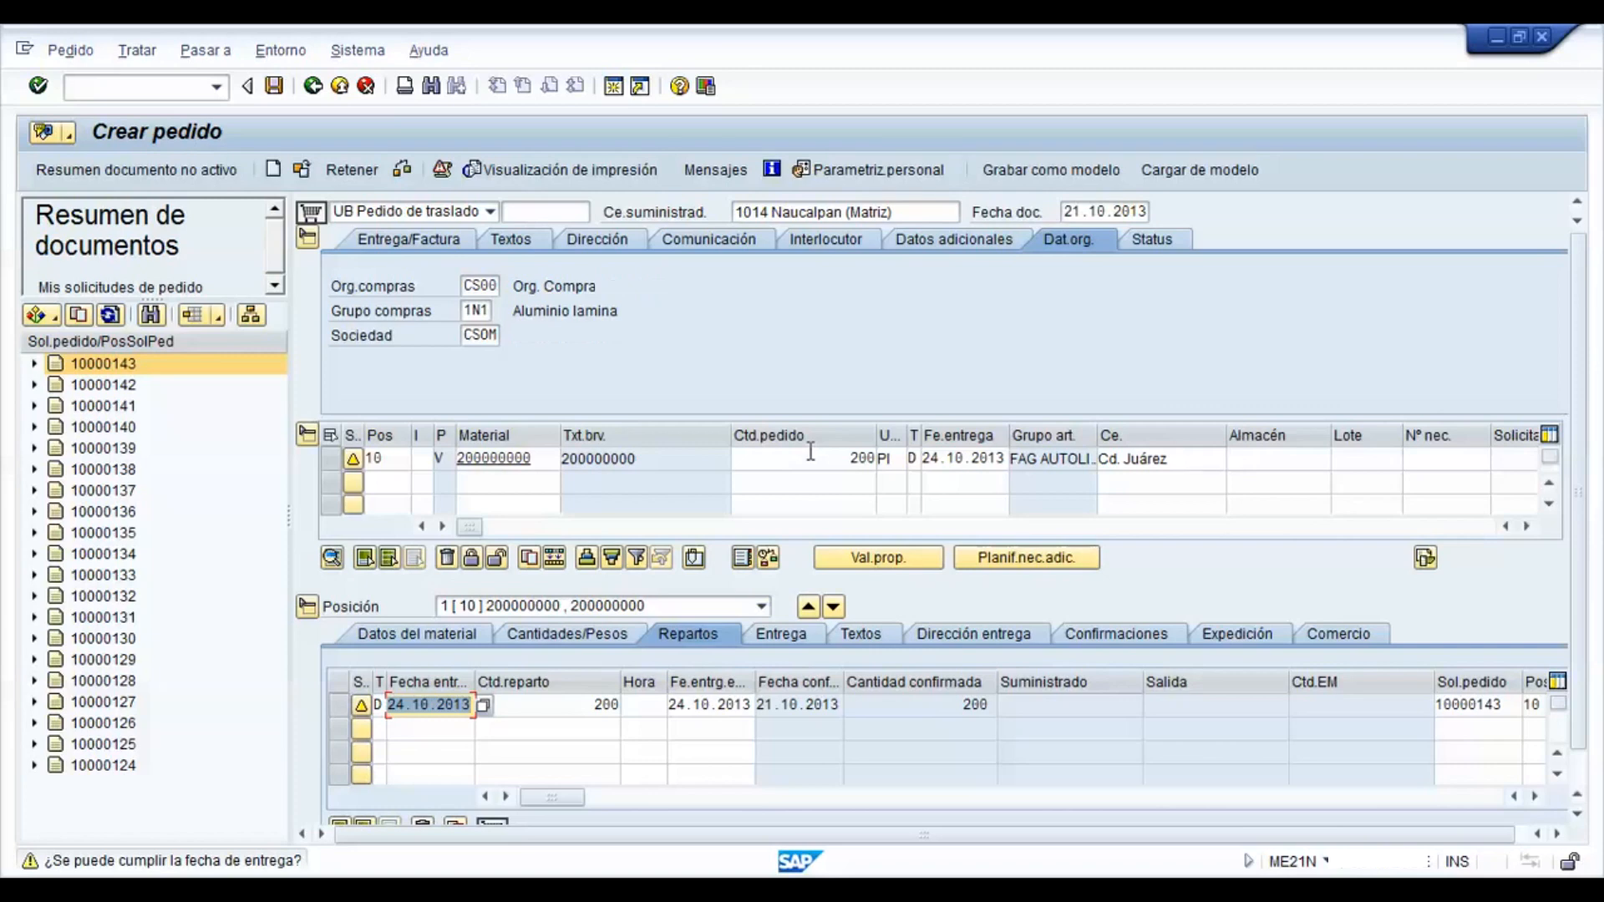
left_click(273, 86)
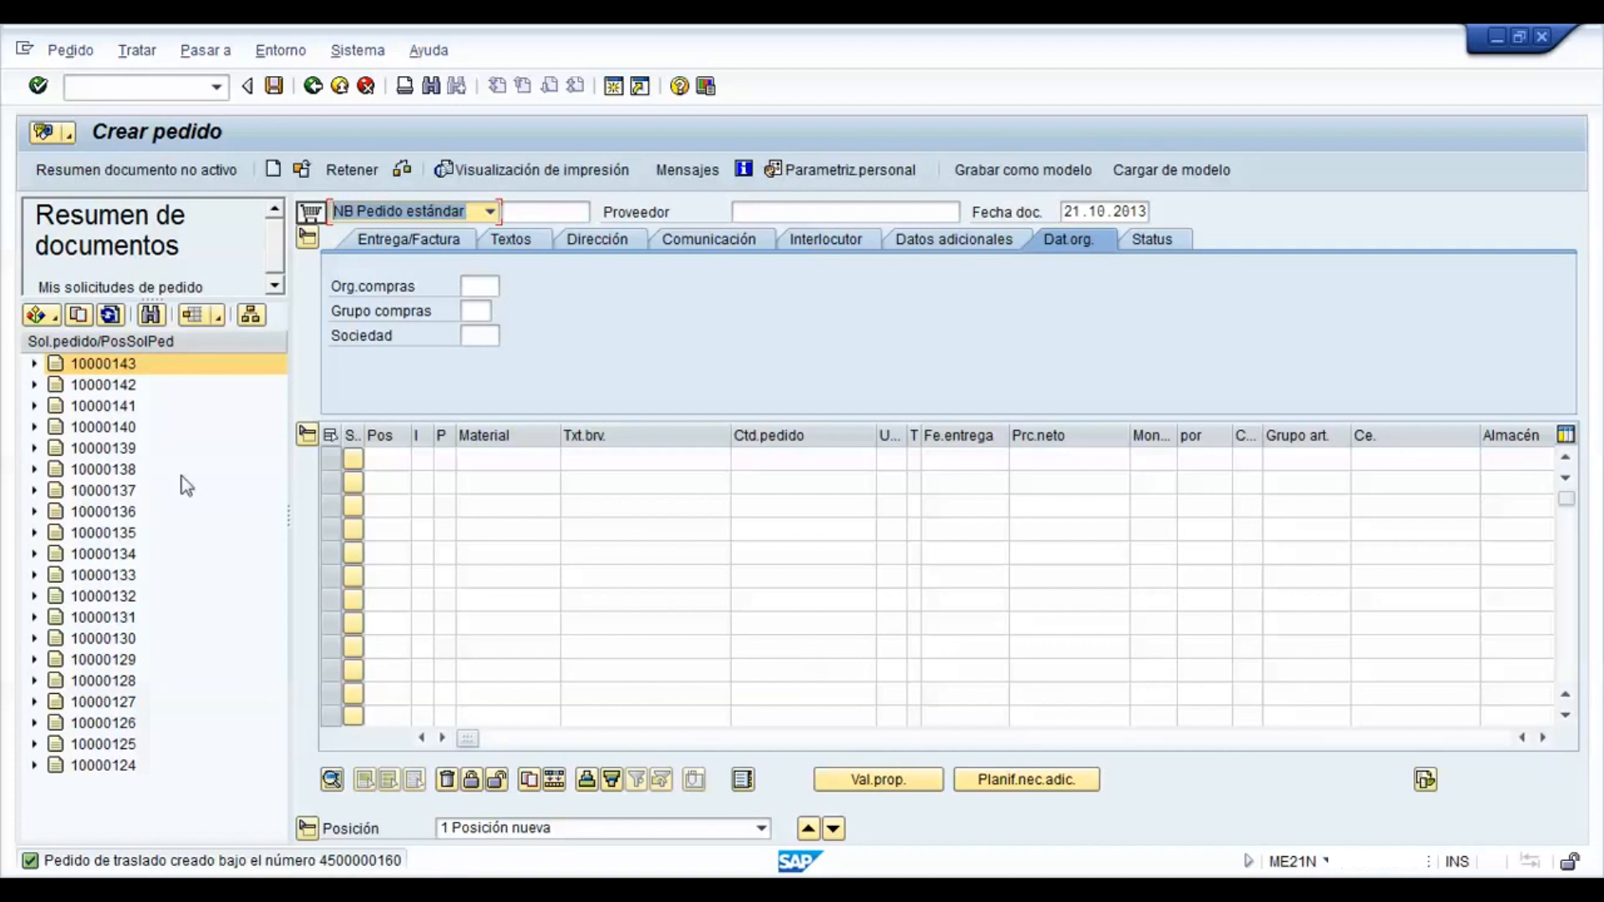
left_click(314, 87)
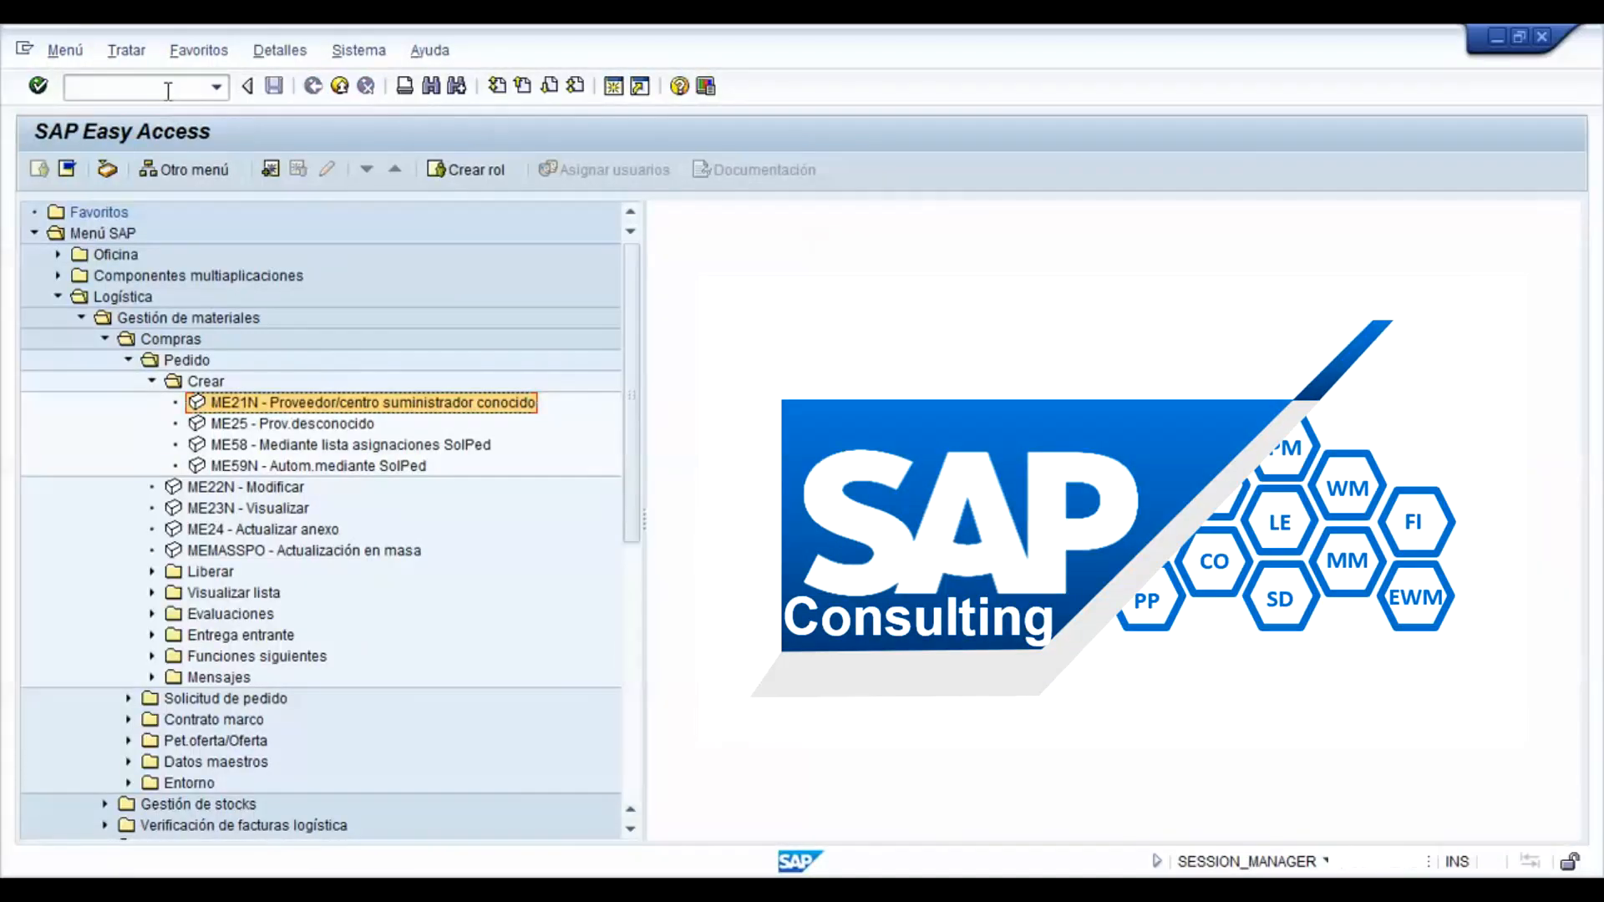
- Open the newly created transfer order for modification in transaction ME22N
left_click(180, 87)
type("me")
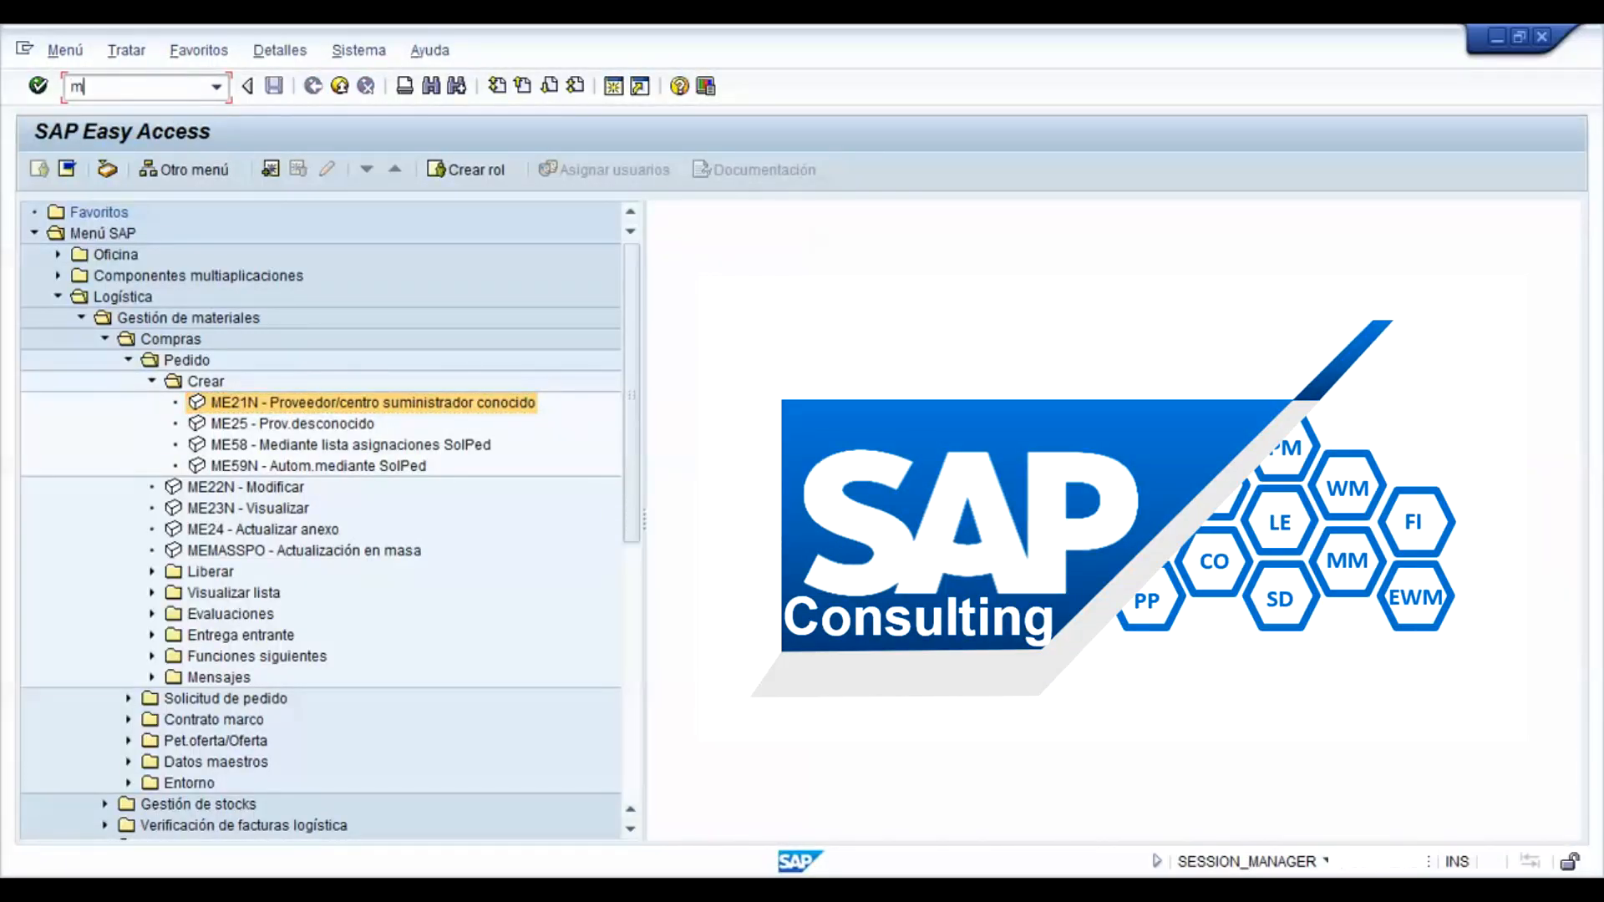
type("22n")
double_click(279, 489)
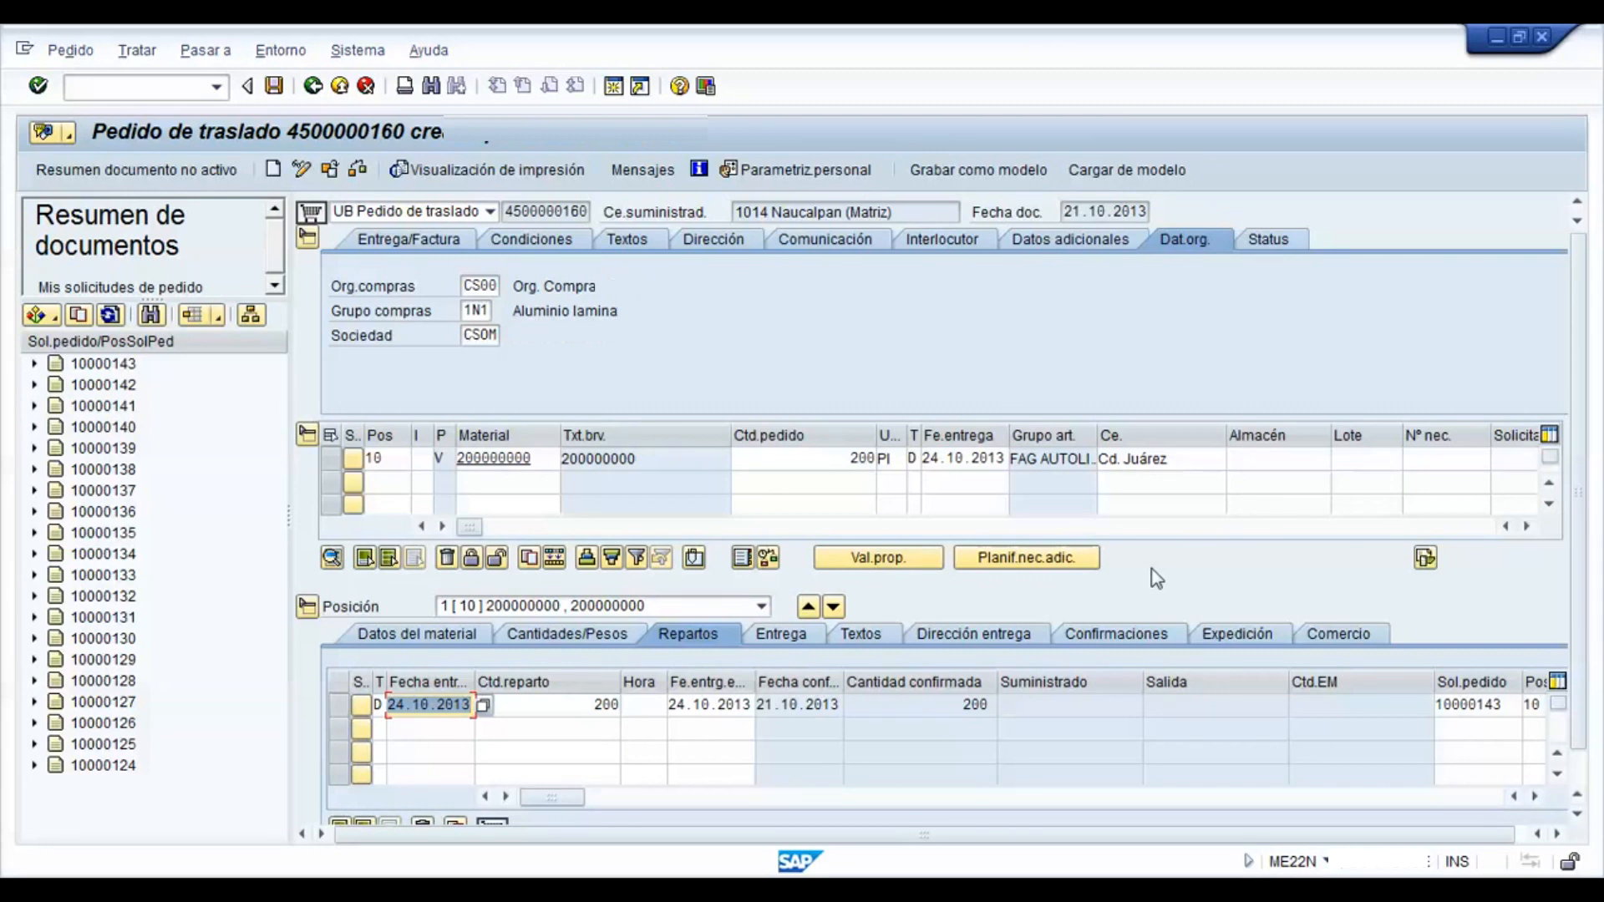
- Set the order quantity of item 10 to 150, save the transfer order and leave the transaction
right_click(860, 459)
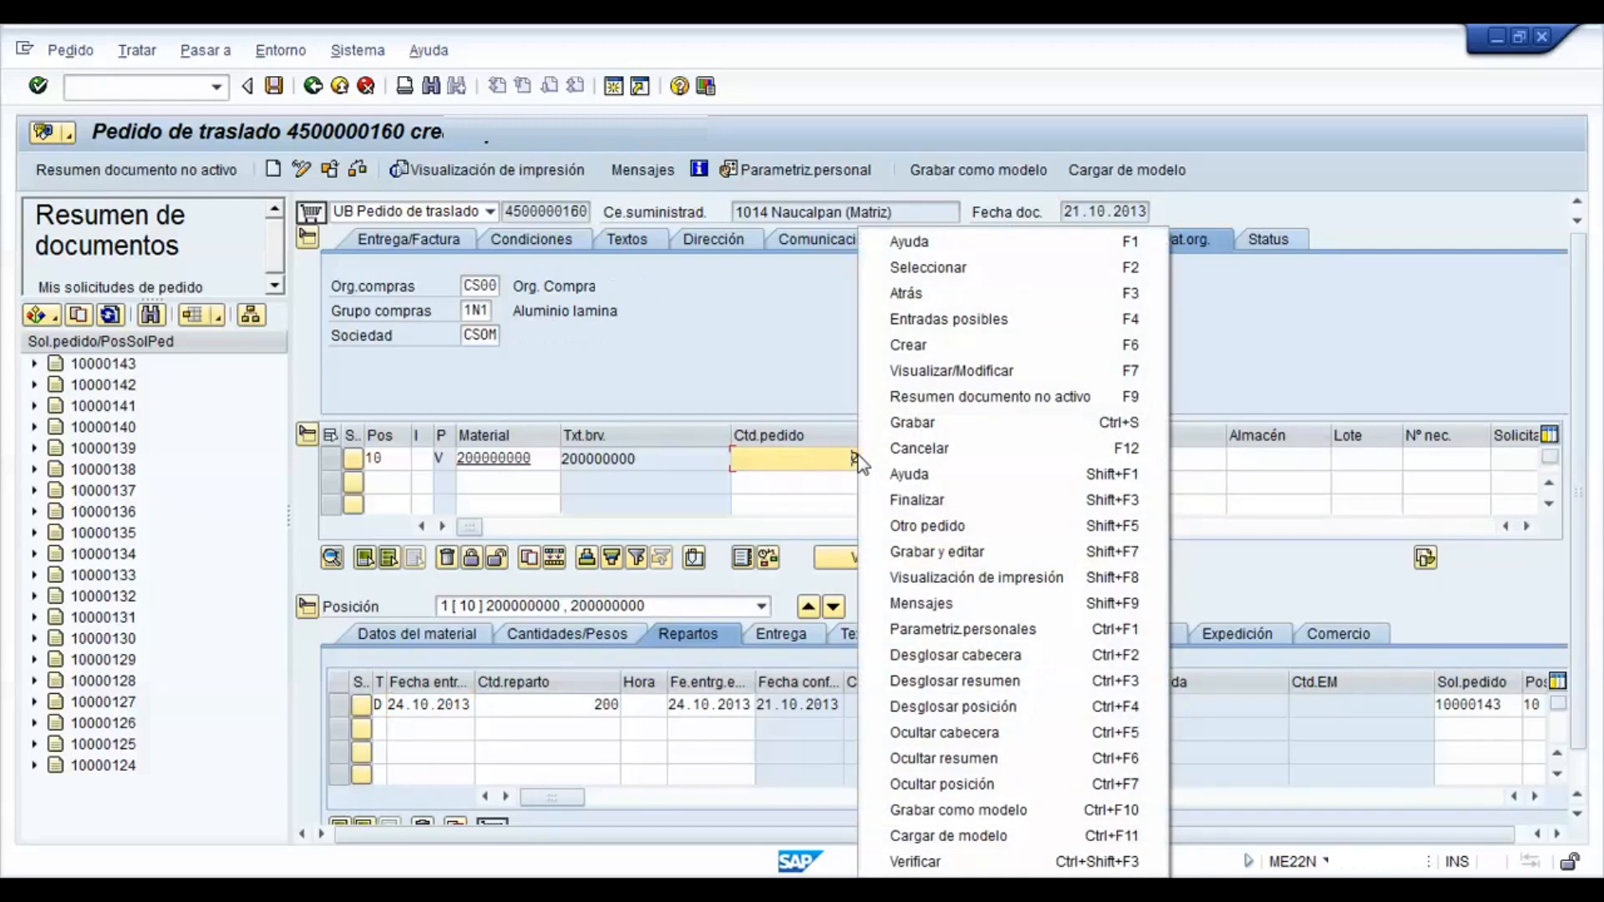
left_click(838, 456)
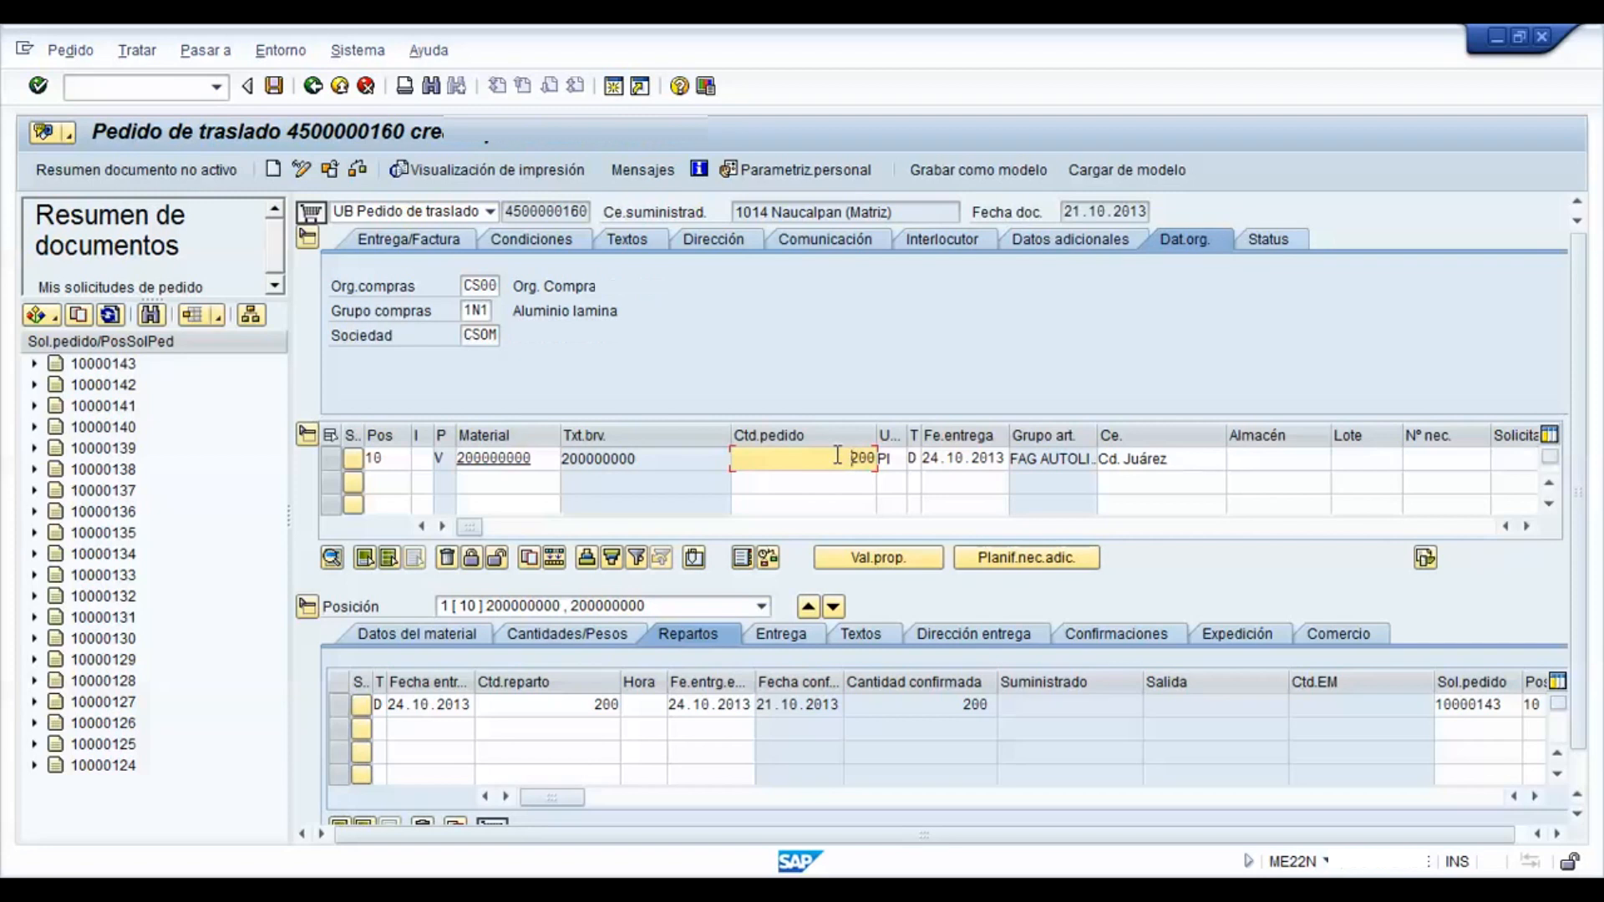
key("Delete")
left_click(274, 87)
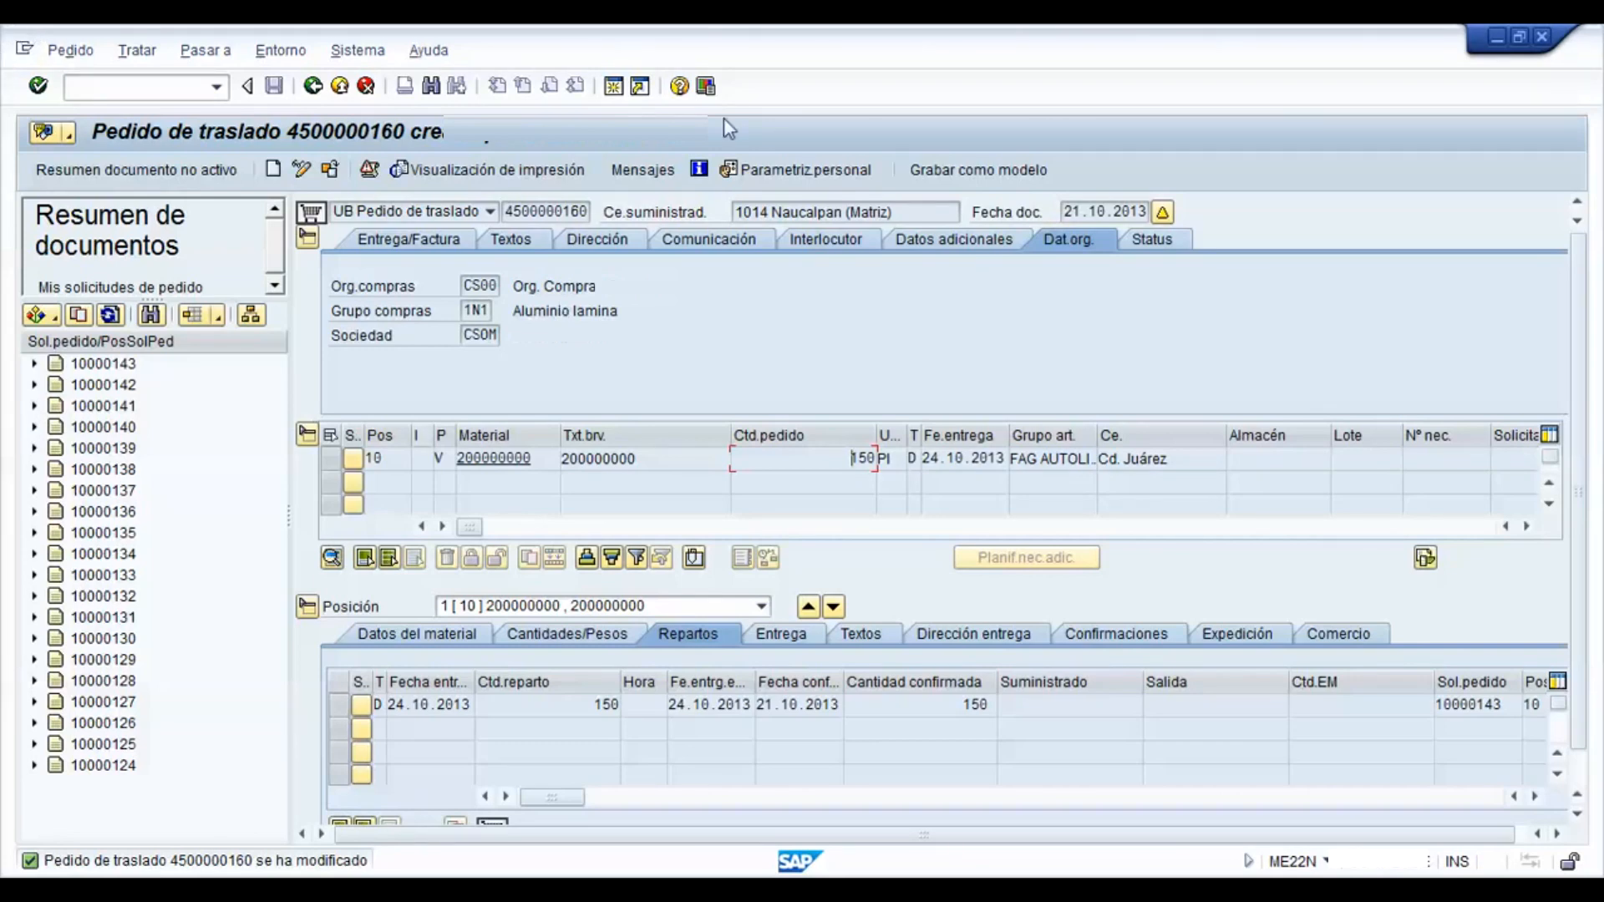
left_click(314, 87)
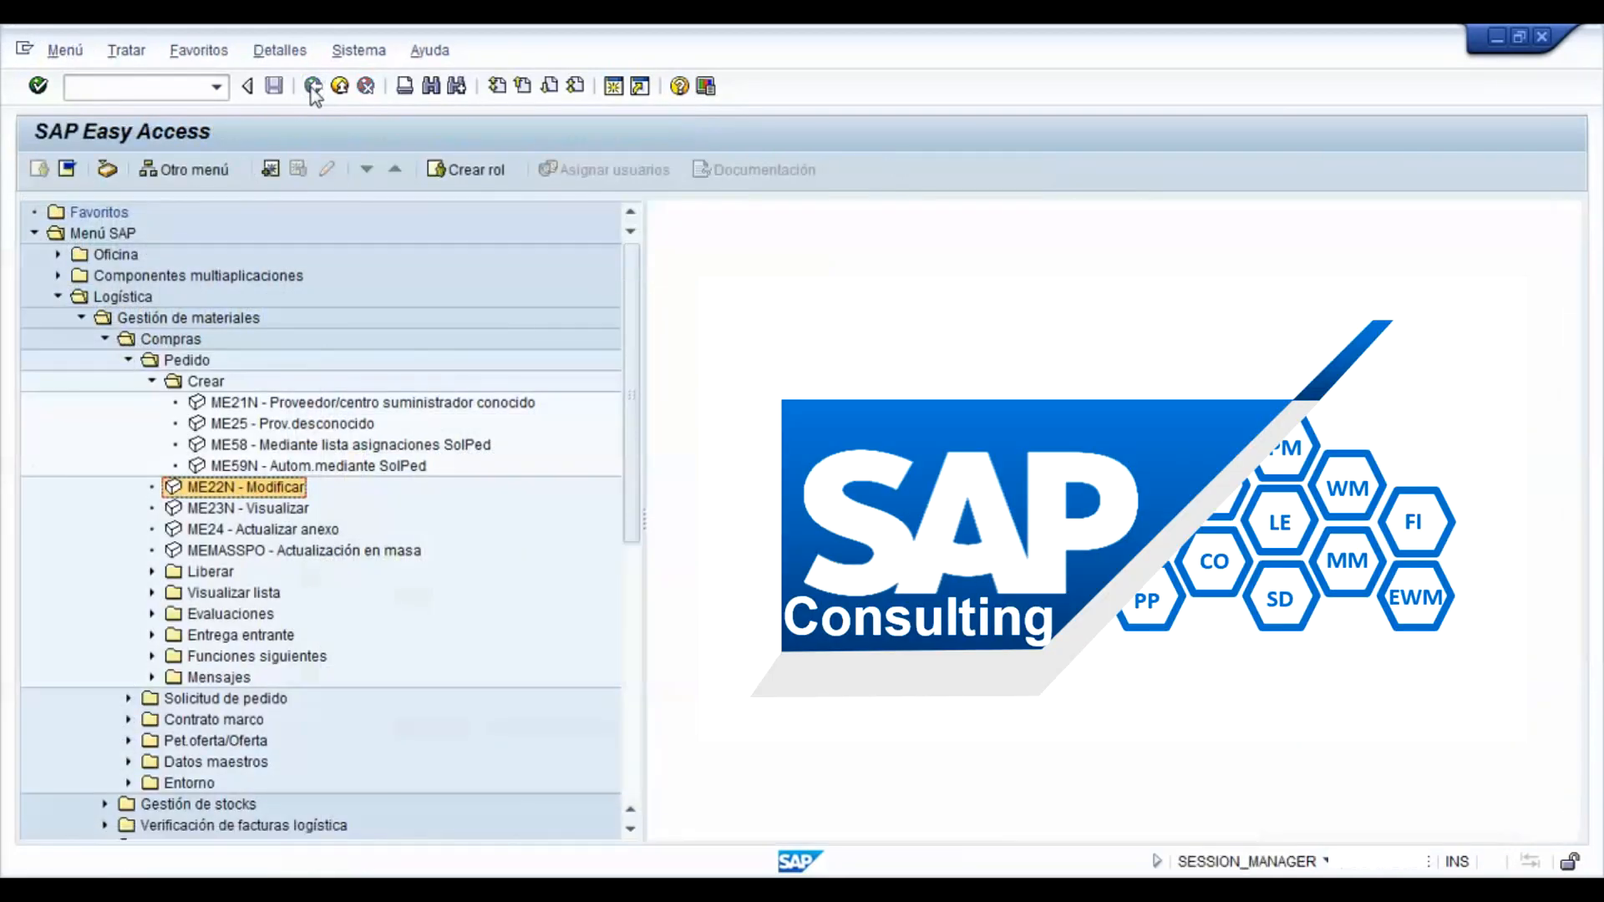
- Display the modified transfer order in transaction ME23N, review its item data and return to the start menu
left_click(171, 83)
type("me23n")
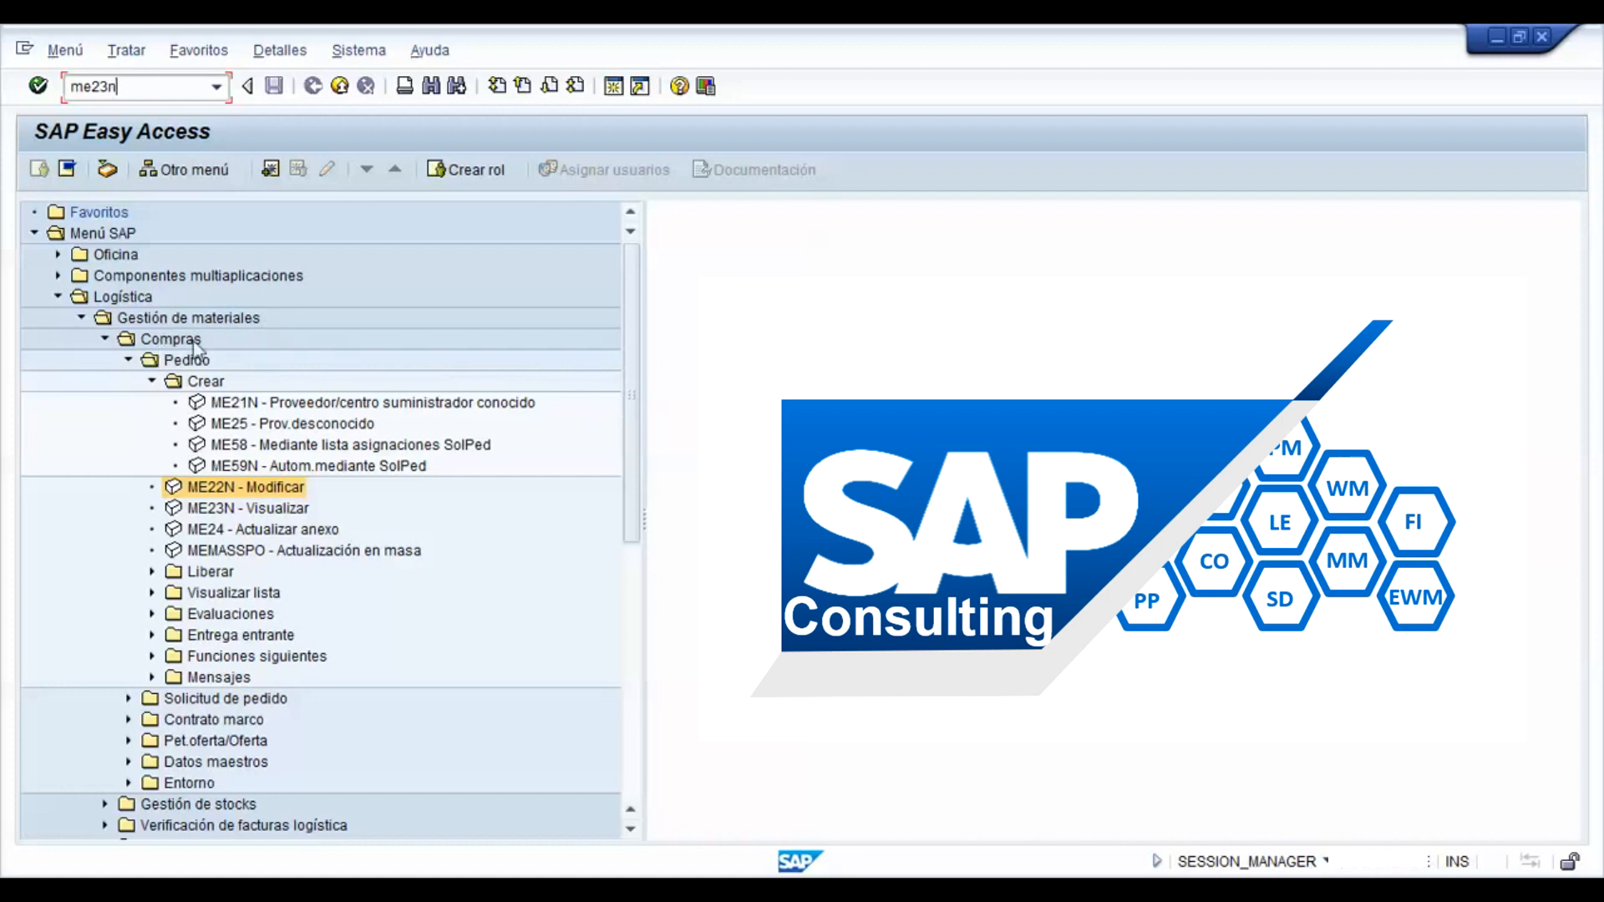
double_click(285, 511)
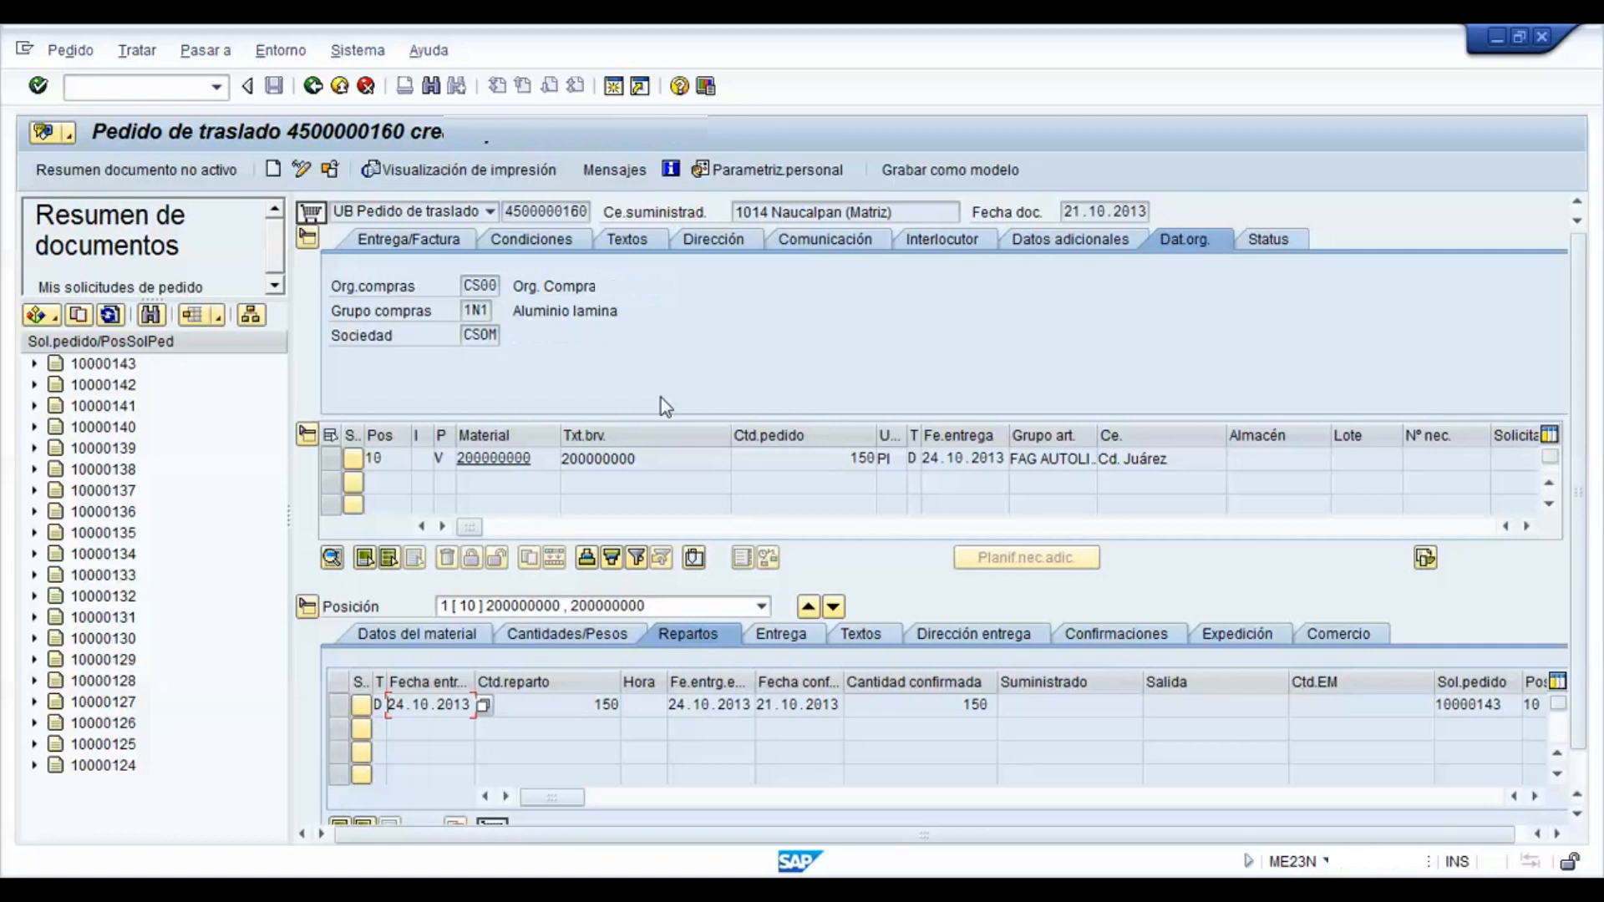
left_click(314, 86)
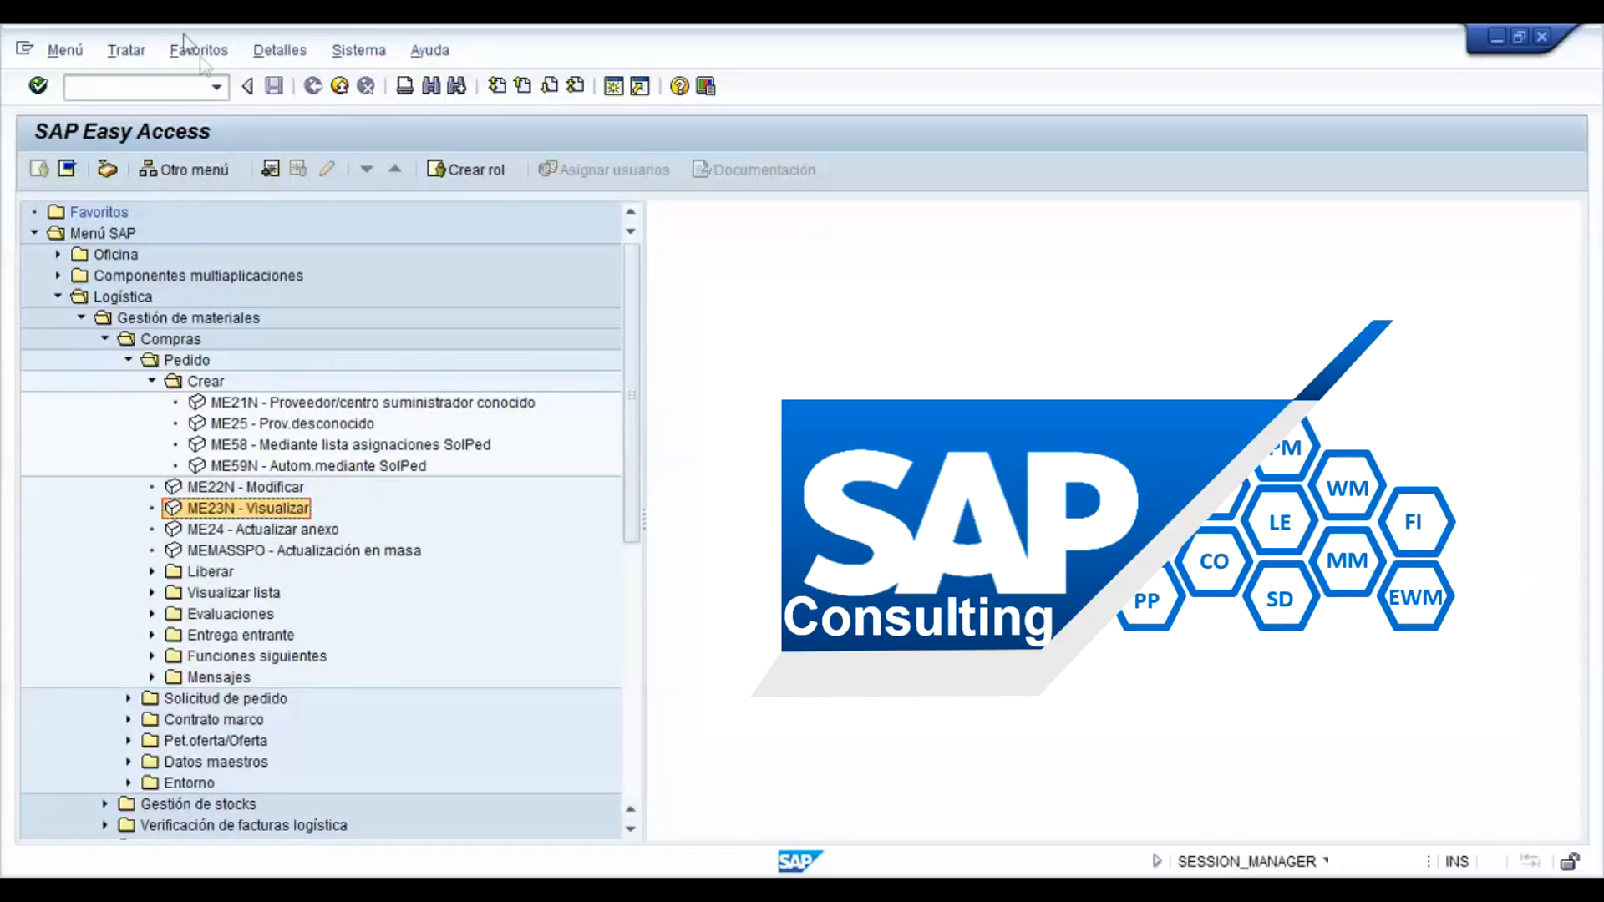
- Reopen the stock transfer order for modification with transaction ME22N
left_click(164, 87)
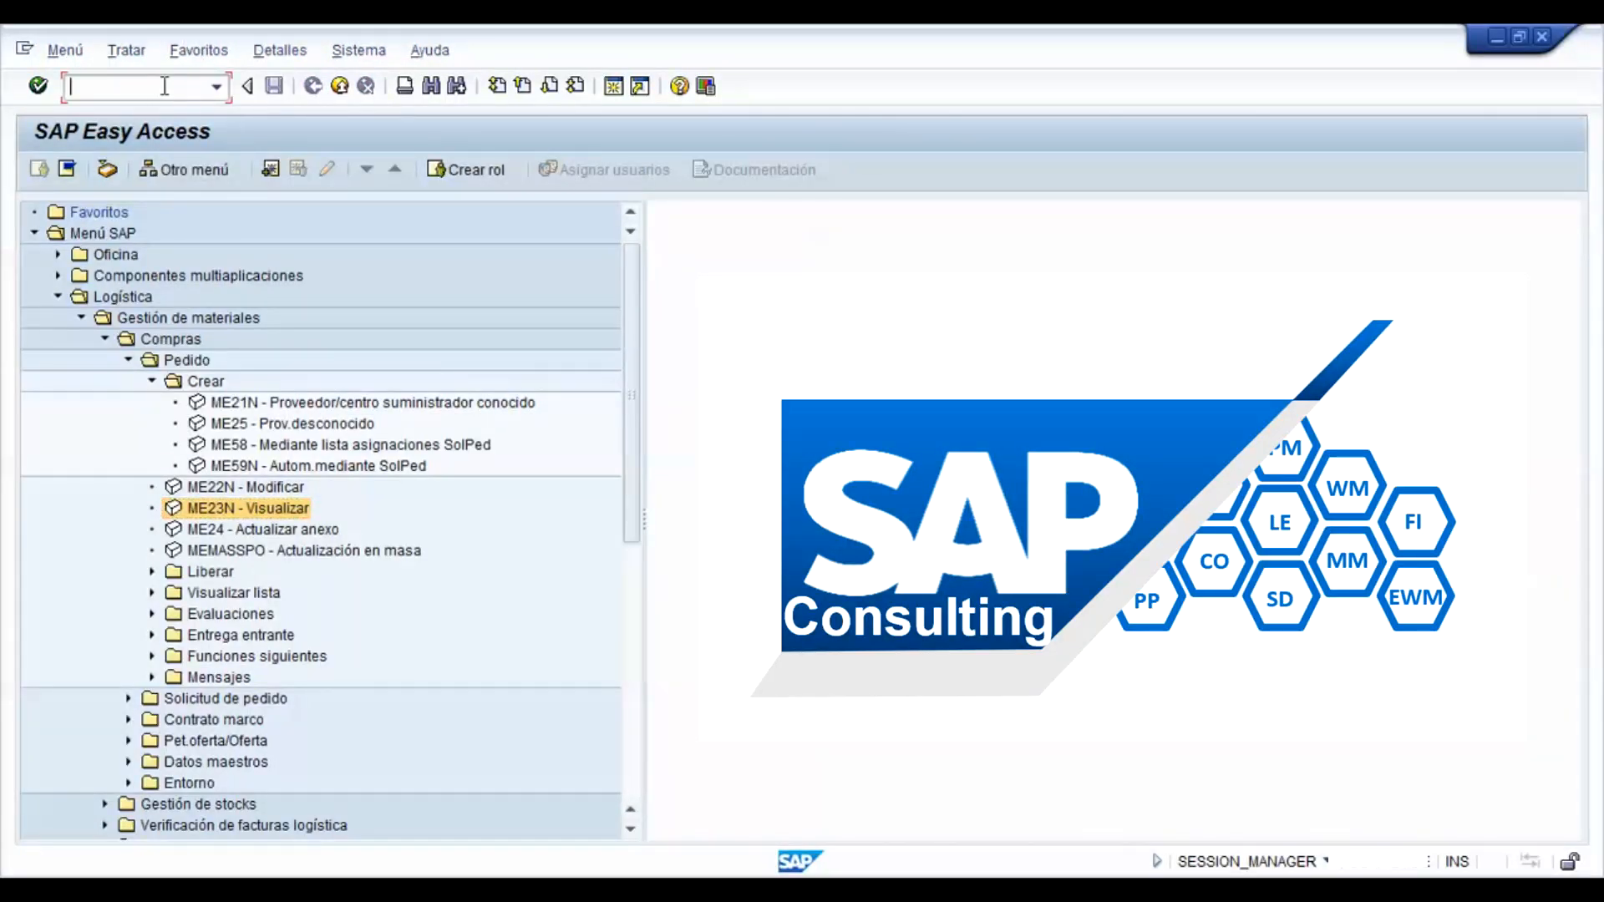
type("me22n")
key("Return")
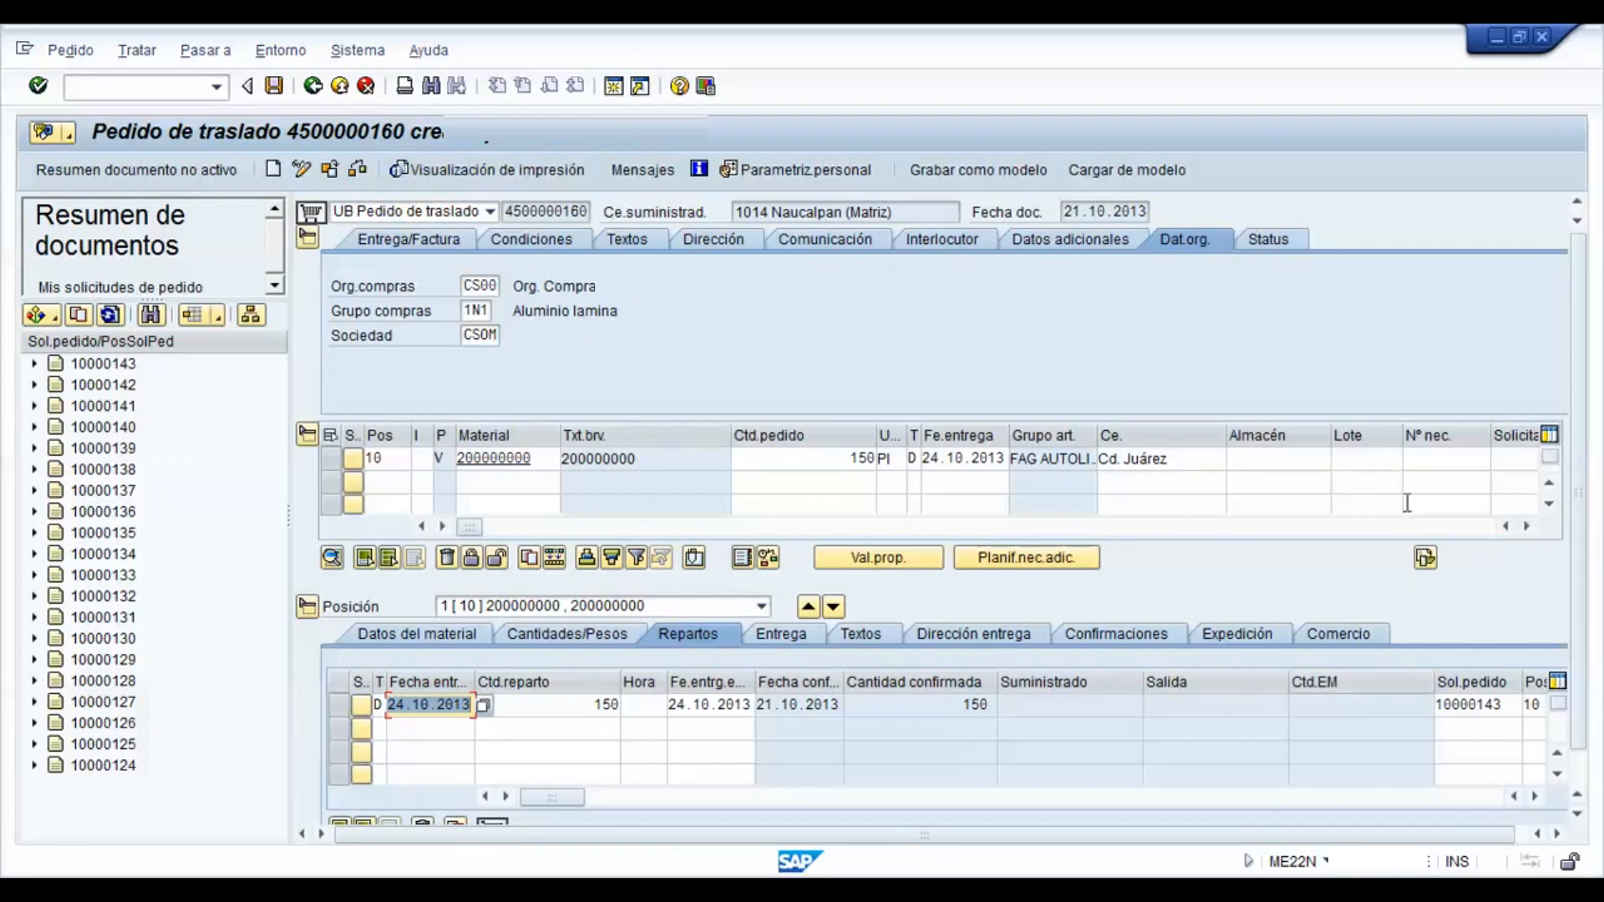
- Mark item 10 of the transfer order as deleted, accept the deletion of the selected position, and save the order
left_click(333, 456)
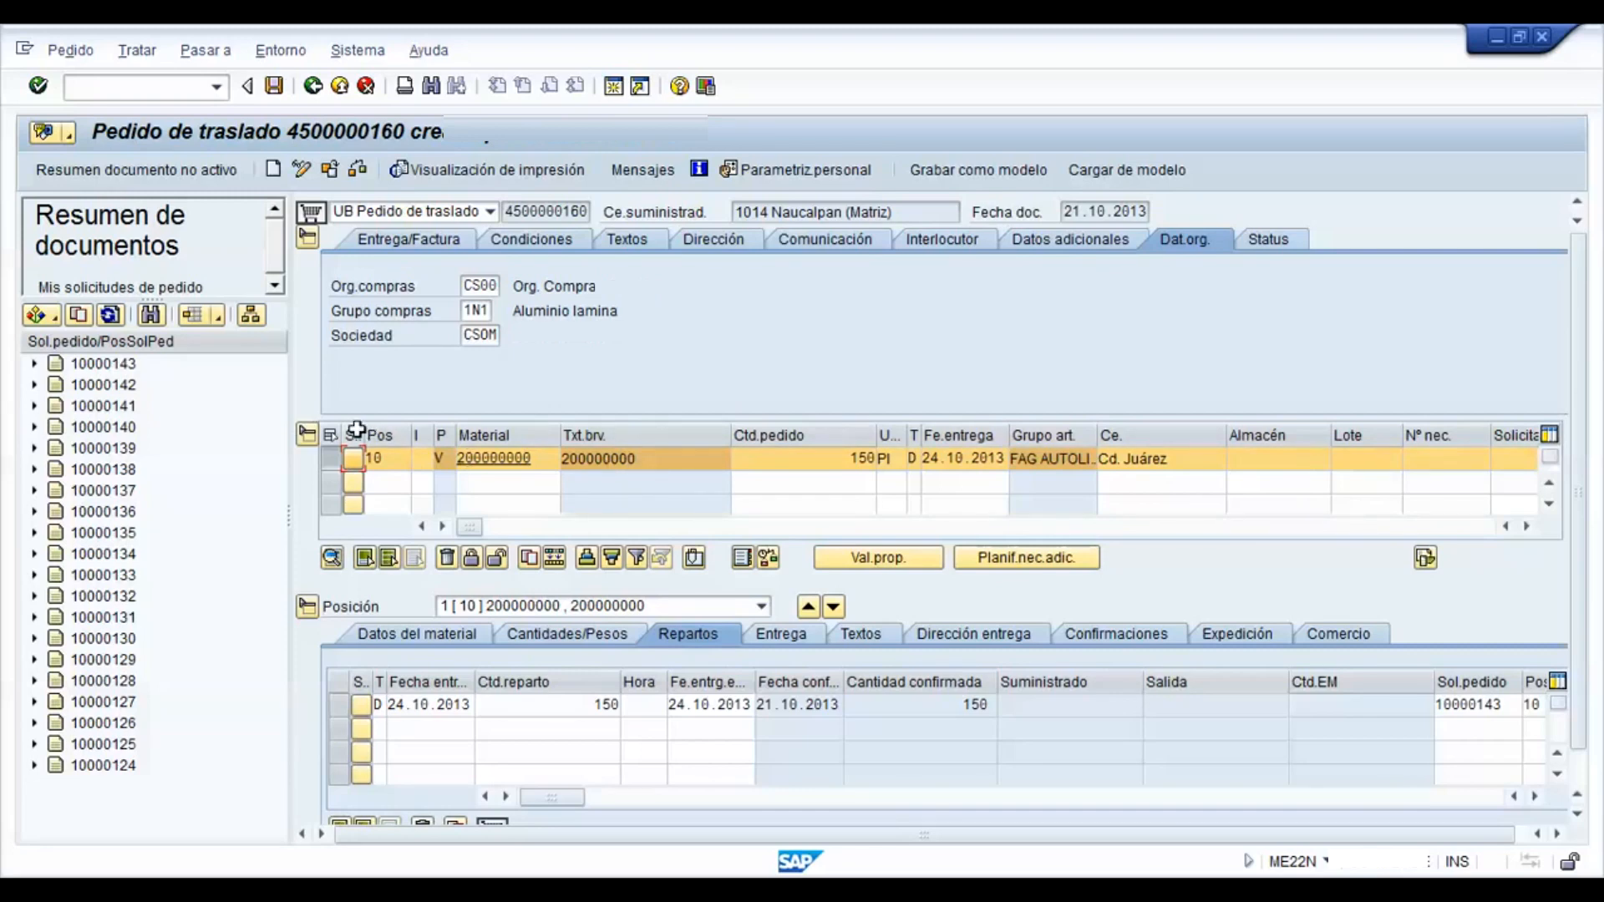
left_click(447, 558)
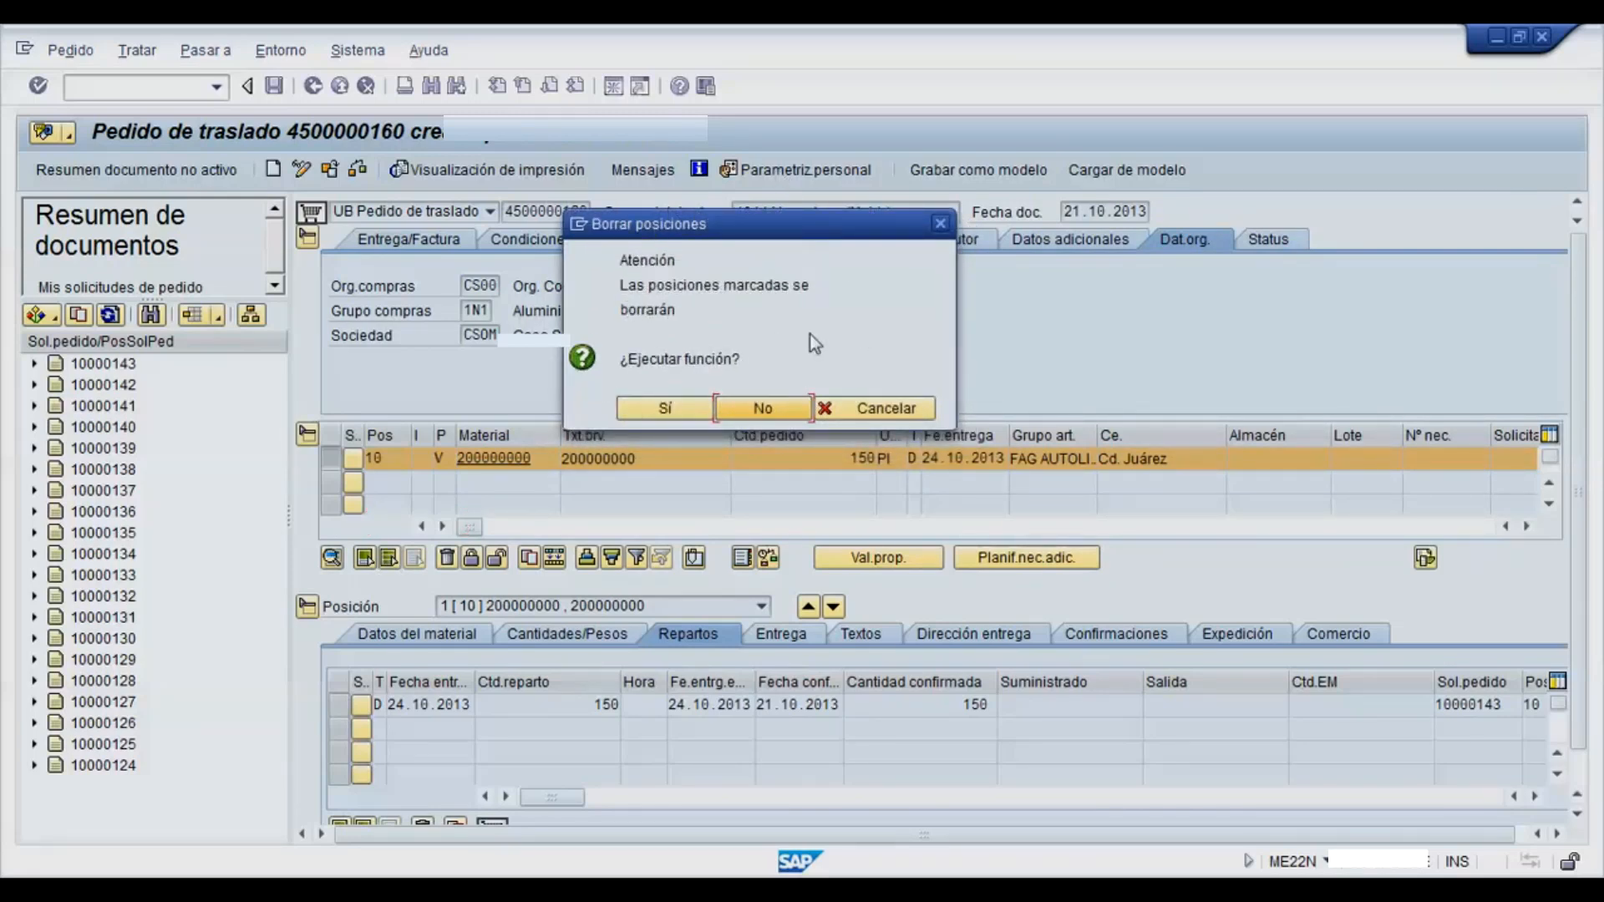
left_click(678, 408)
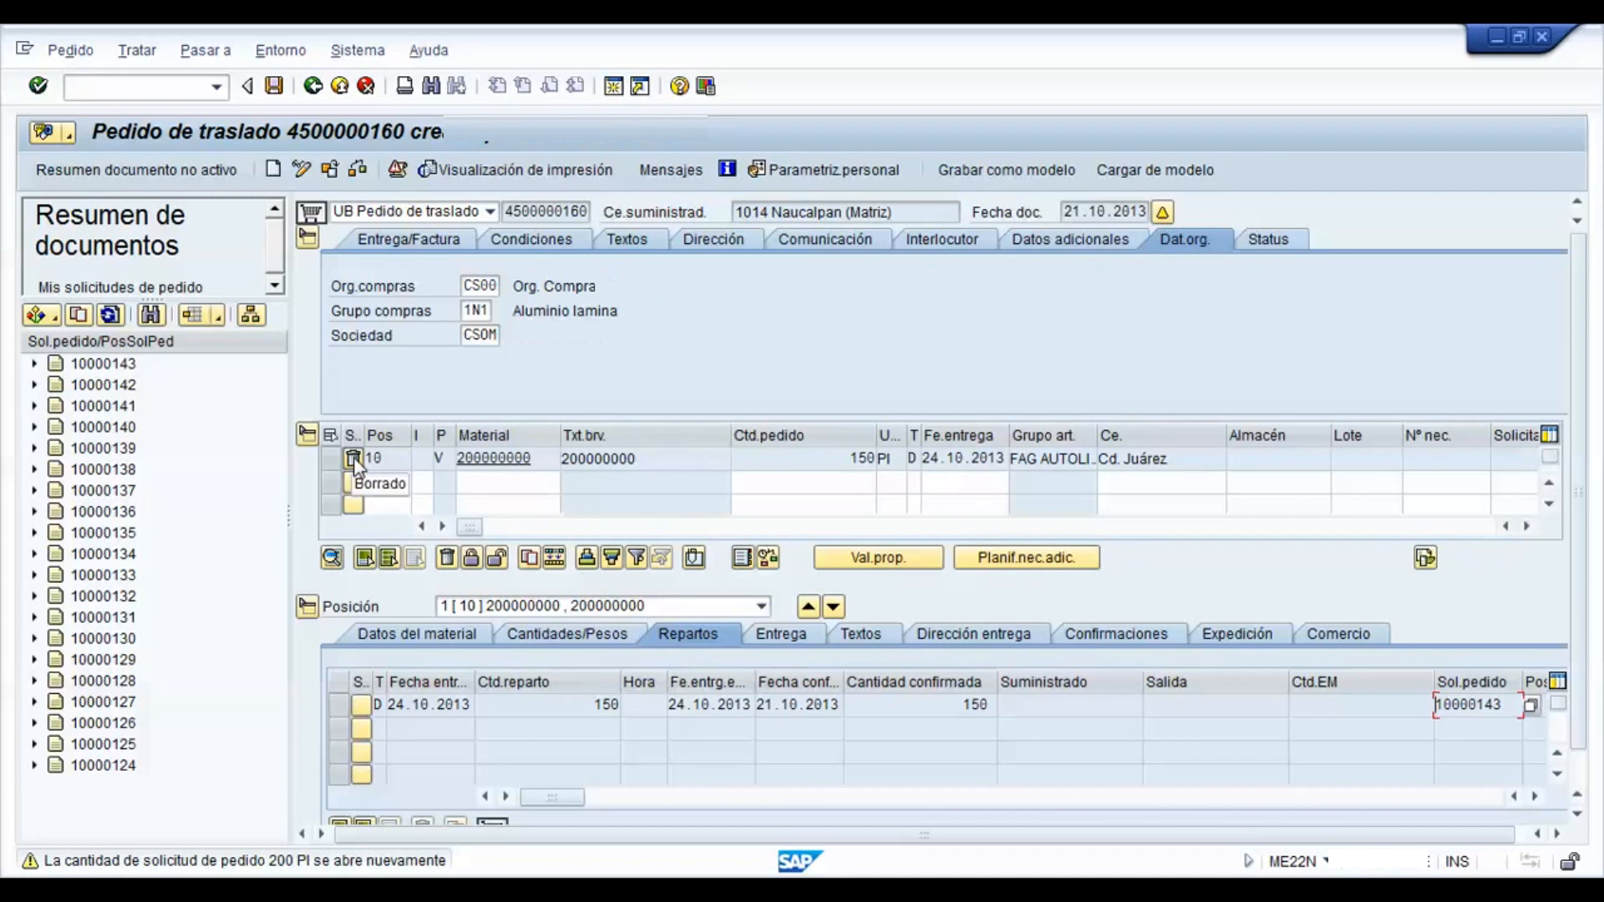
left_click(274, 86)
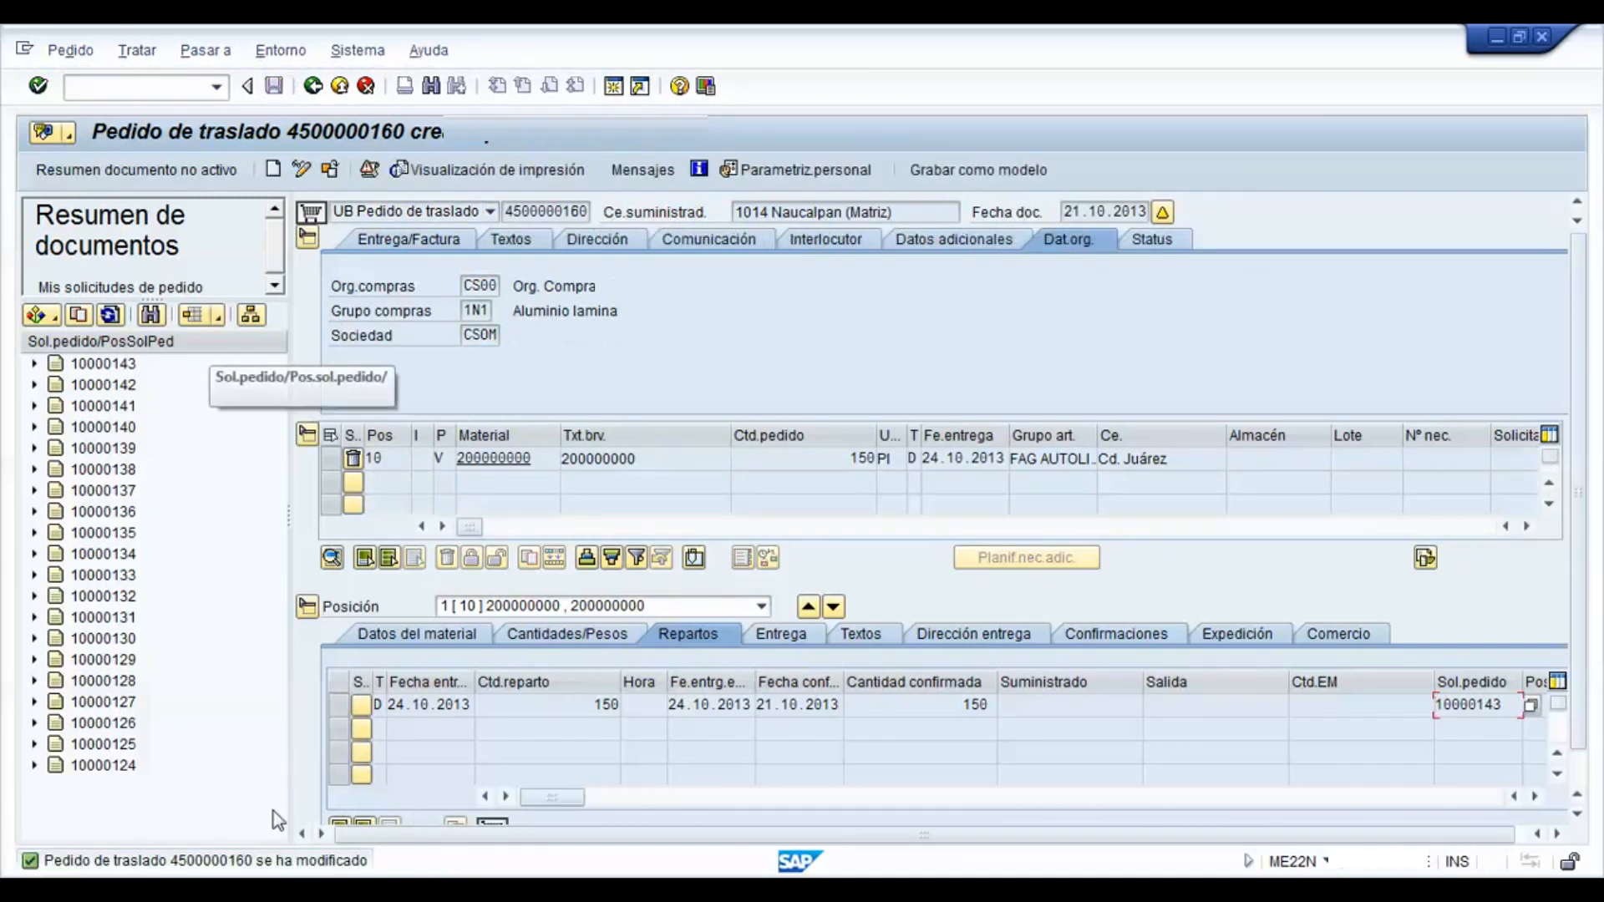